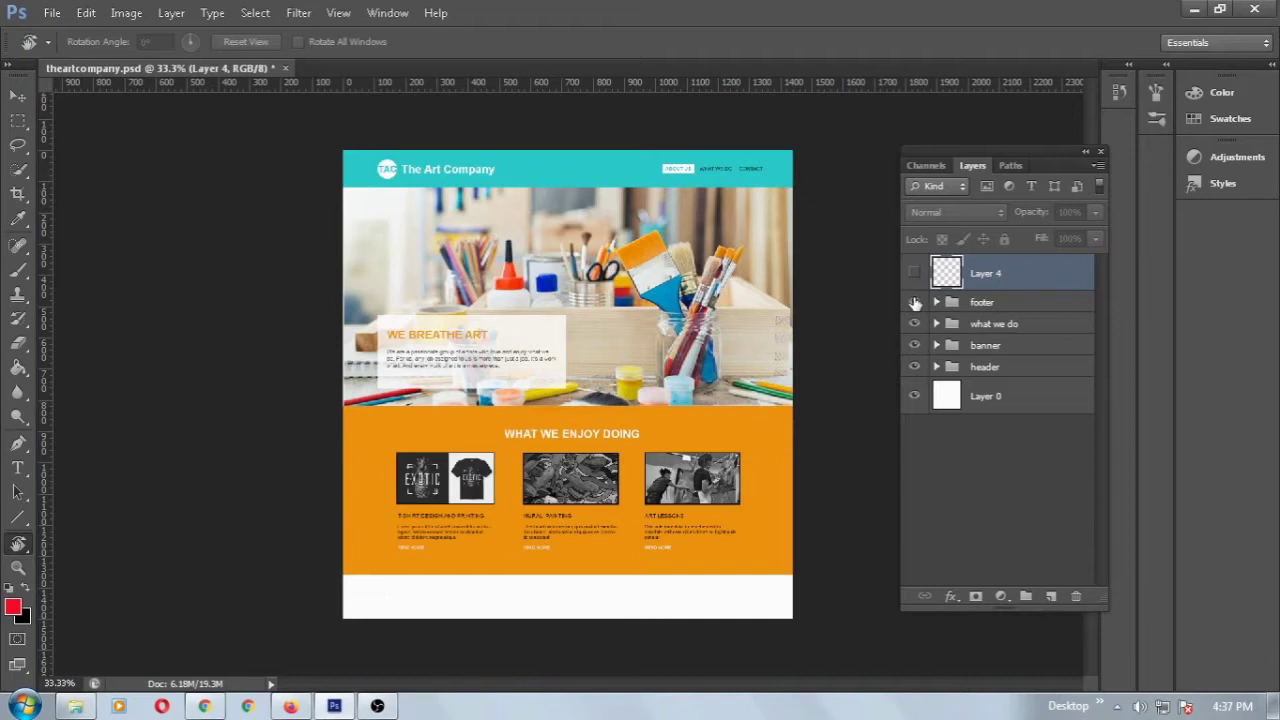
# - Make the footer group and Layer 4 visible
pyautogui.click(914, 302)
pyautogui.hotkey('ctrl', '+')
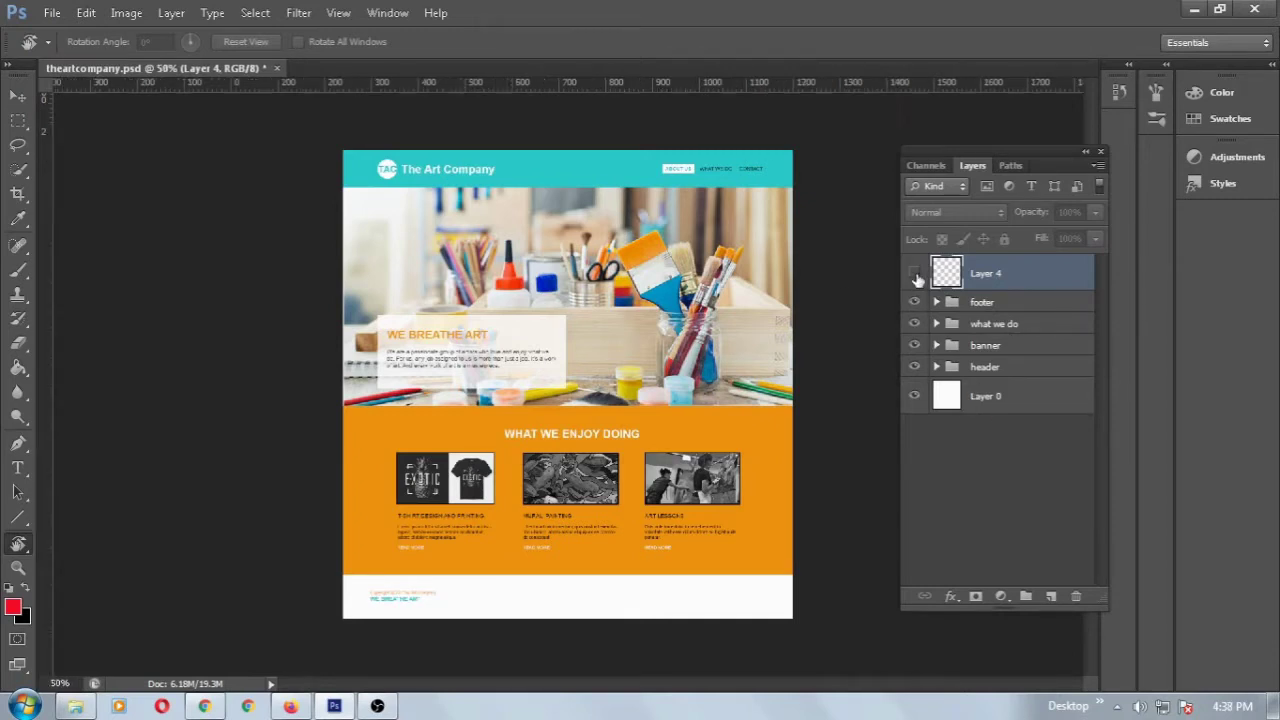
pyautogui.click(914, 273)
pyautogui.scroll(2, 434, 272)
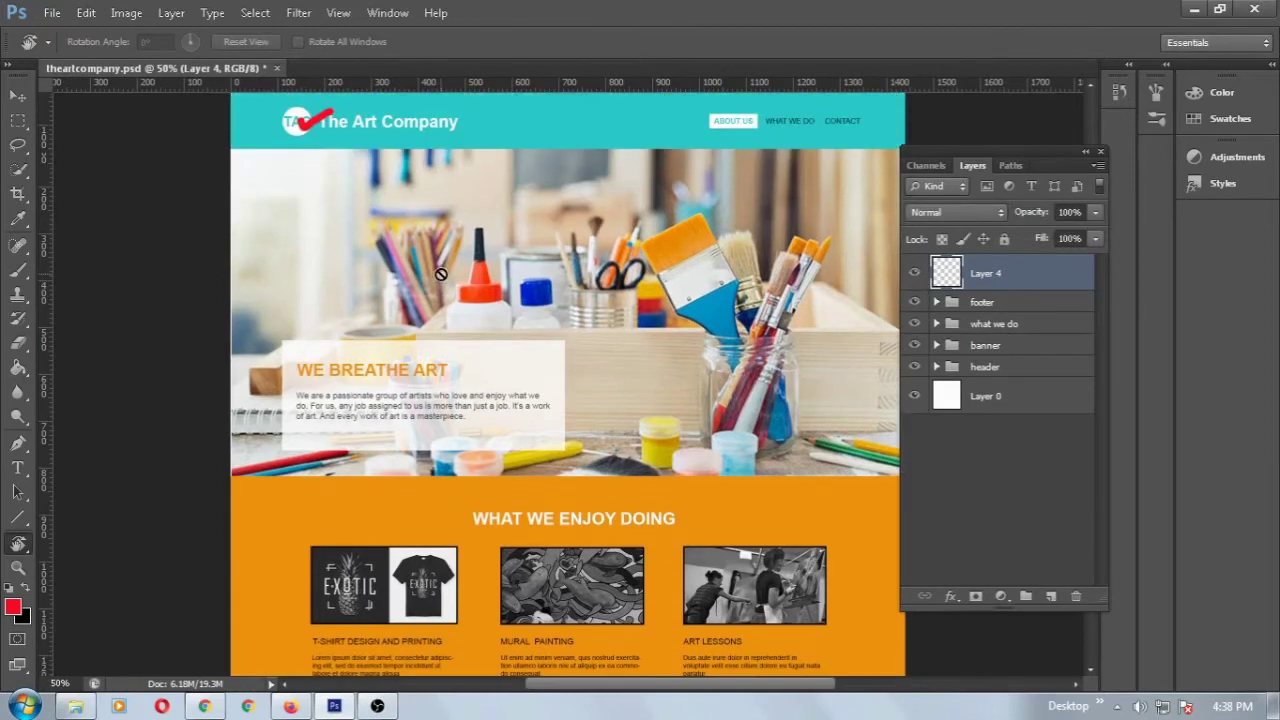
# - Move Layer 4's red check mark from the header logo onto the Art Lessons image, and hide Layer 4
pyautogui.click(17, 95)
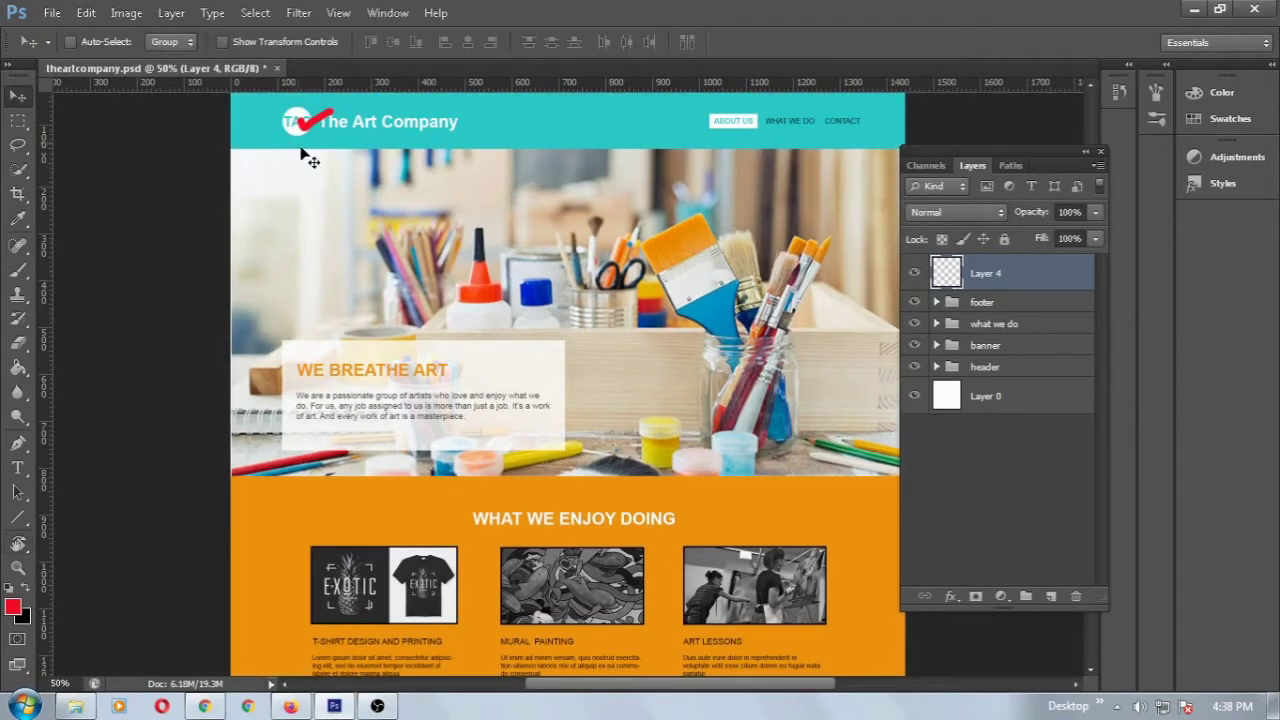
pyautogui.moveTo(296, 125)
pyautogui.mouseDown()
pyautogui.moveTo(385, 165)
pyautogui.moveTo(795, 155)
pyautogui.moveTo(868, 360)
pyautogui.moveTo(560, 455)
pyautogui.moveTo(372, 218)
pyautogui.moveTo(685, 195)
pyautogui.moveTo(625, 283)
pyautogui.moveTo(365, 505)
pyautogui.moveTo(393, 565)
pyautogui.moveTo(440, 545)
pyautogui.moveTo(590, 578)
pyautogui.moveTo(763, 562)
pyautogui.mouseUp()
pyautogui.scroll(-1, 620, 273)
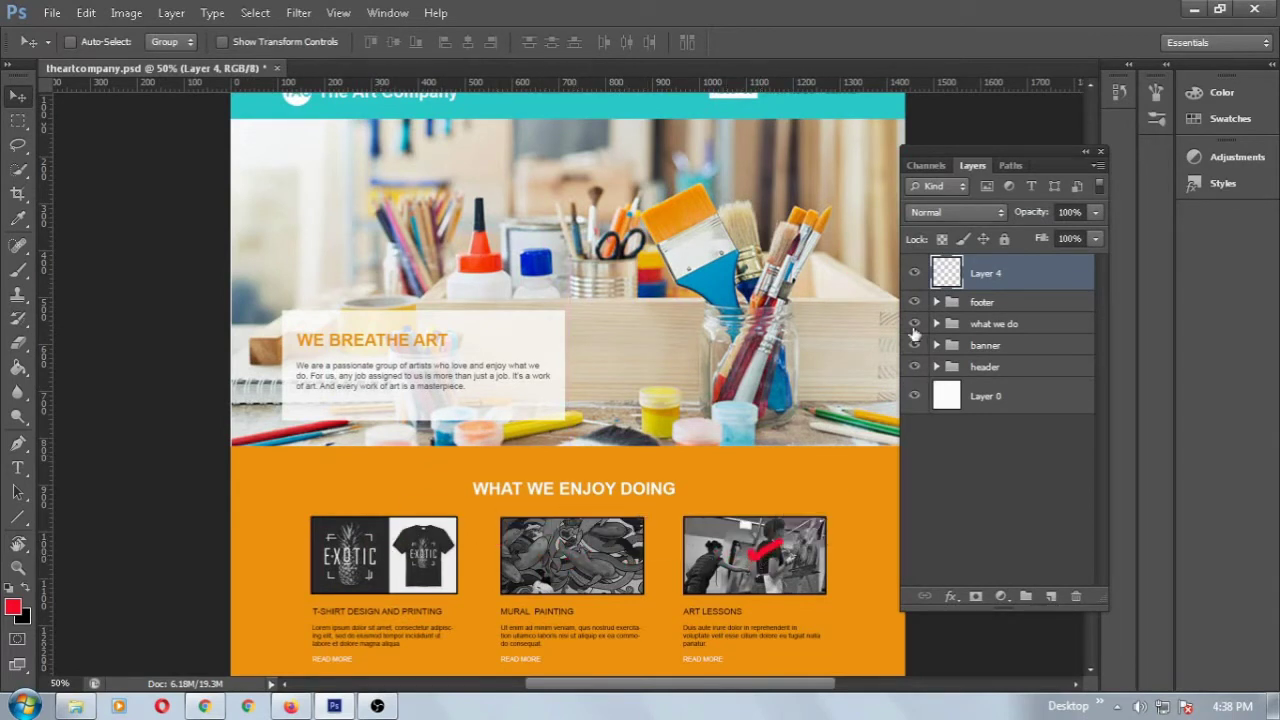
pyautogui.click(914, 275)
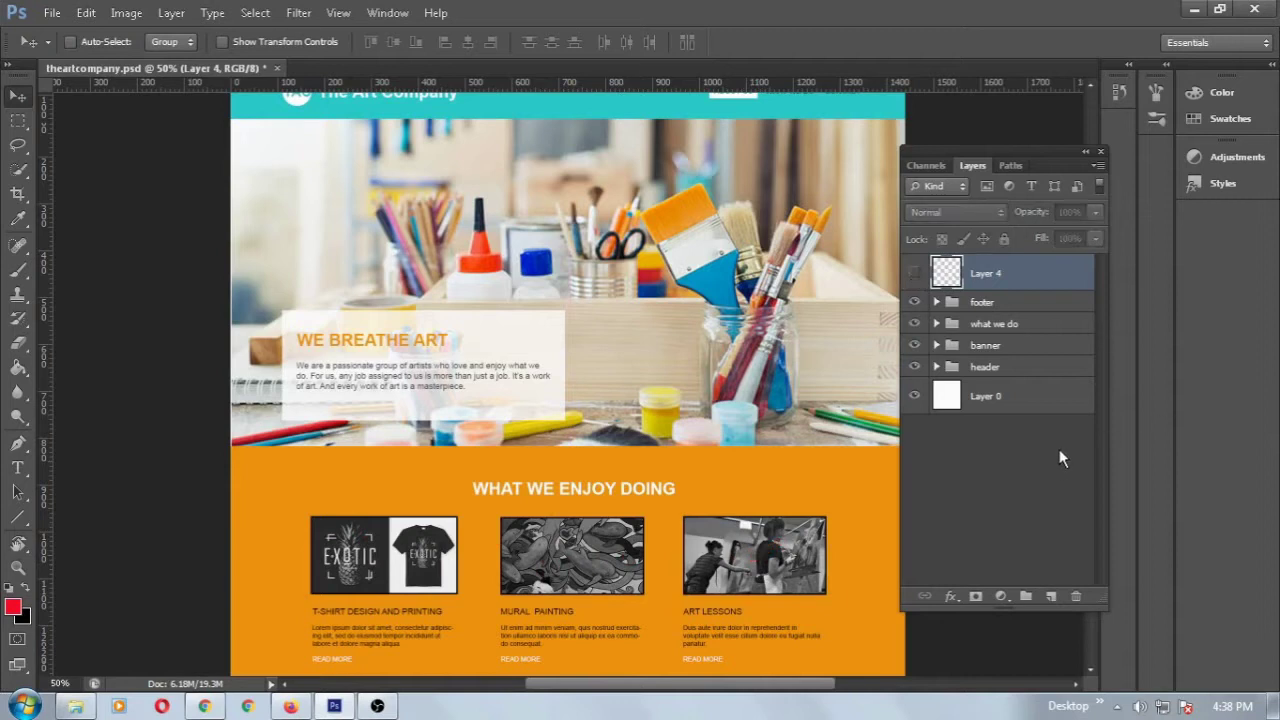
pyautogui.hotkey('ctrl', '-')
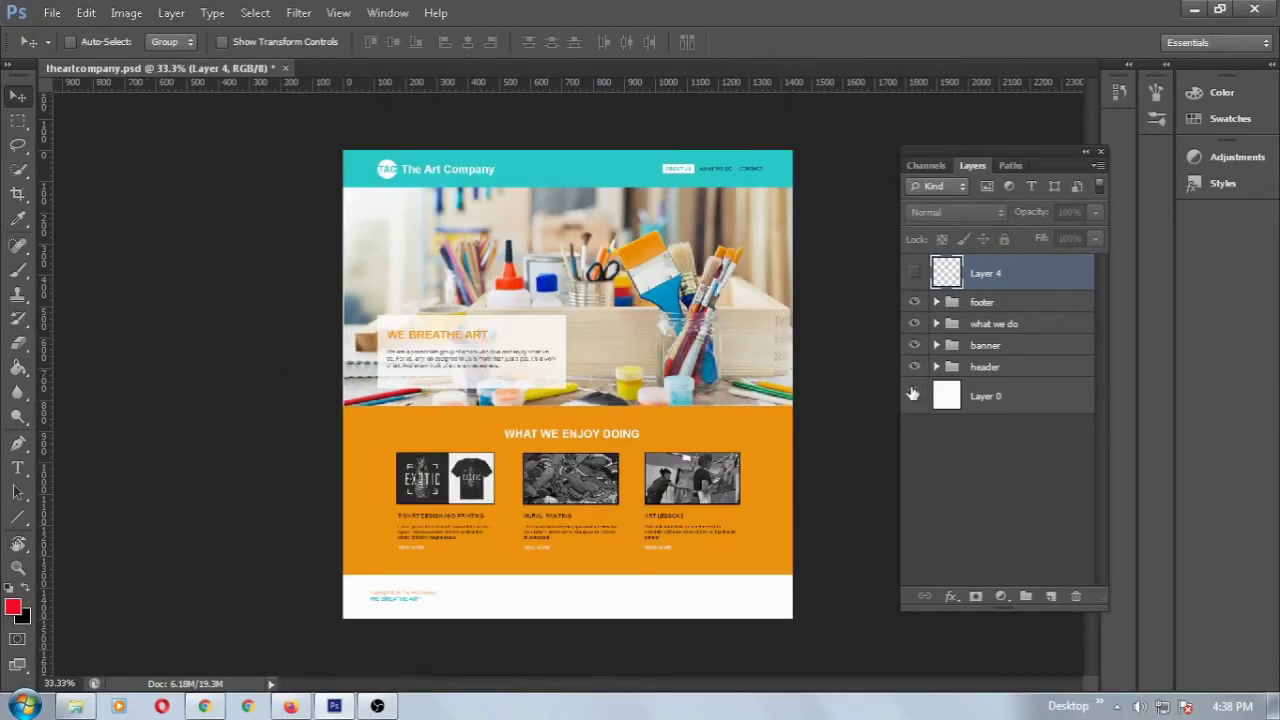
# - Hide the header bg layer inside the header group and the white Layer 0 background
pyautogui.click(937, 367)
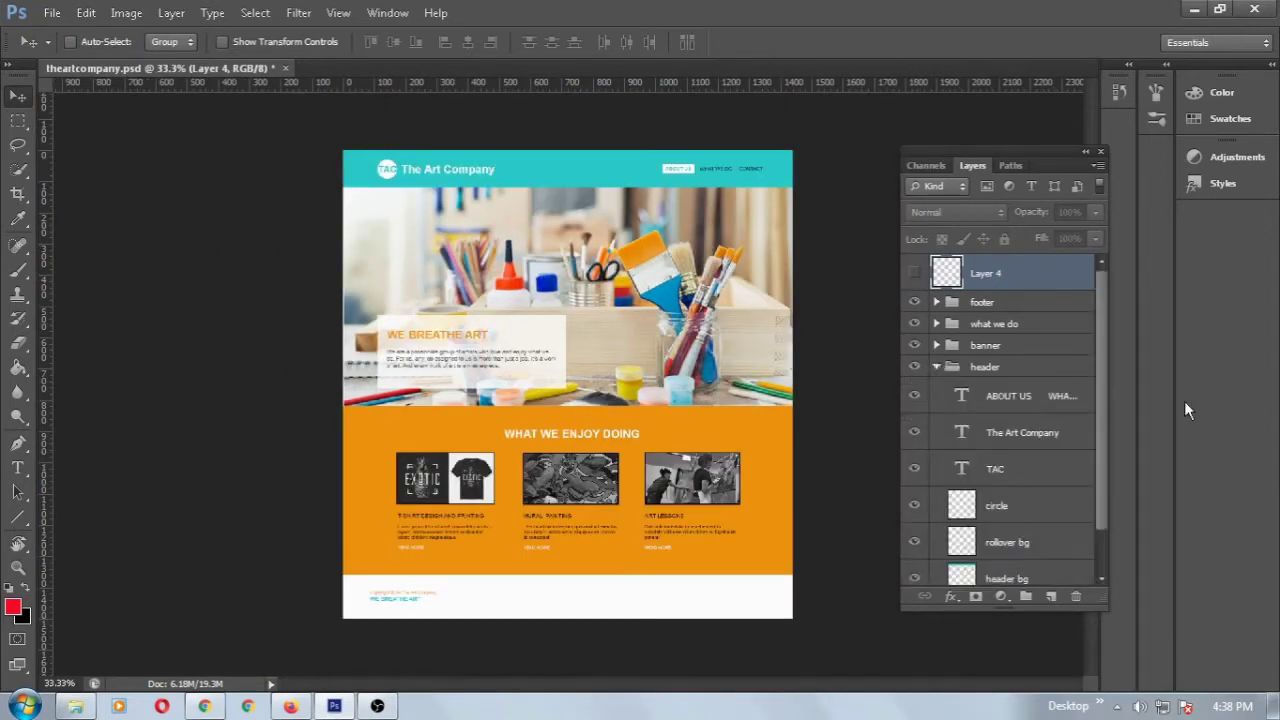
pyautogui.click(914, 578)
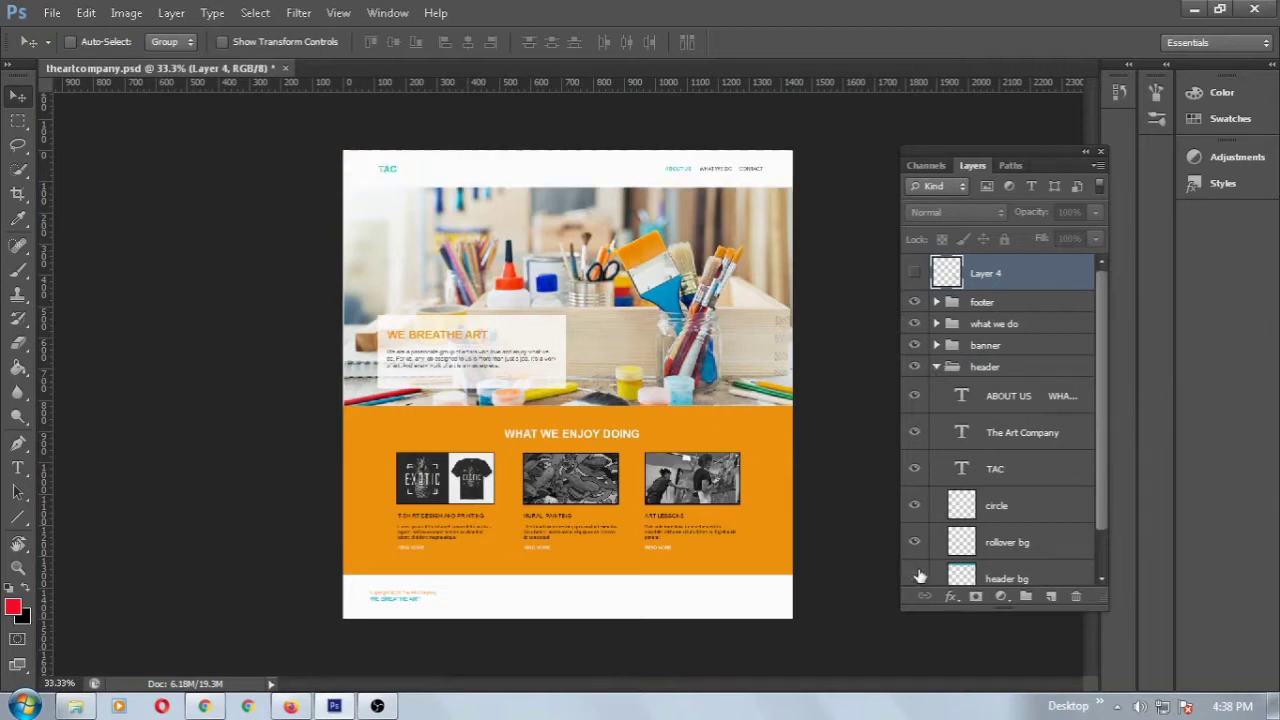
pyautogui.scroll(-2, 1097, 501)
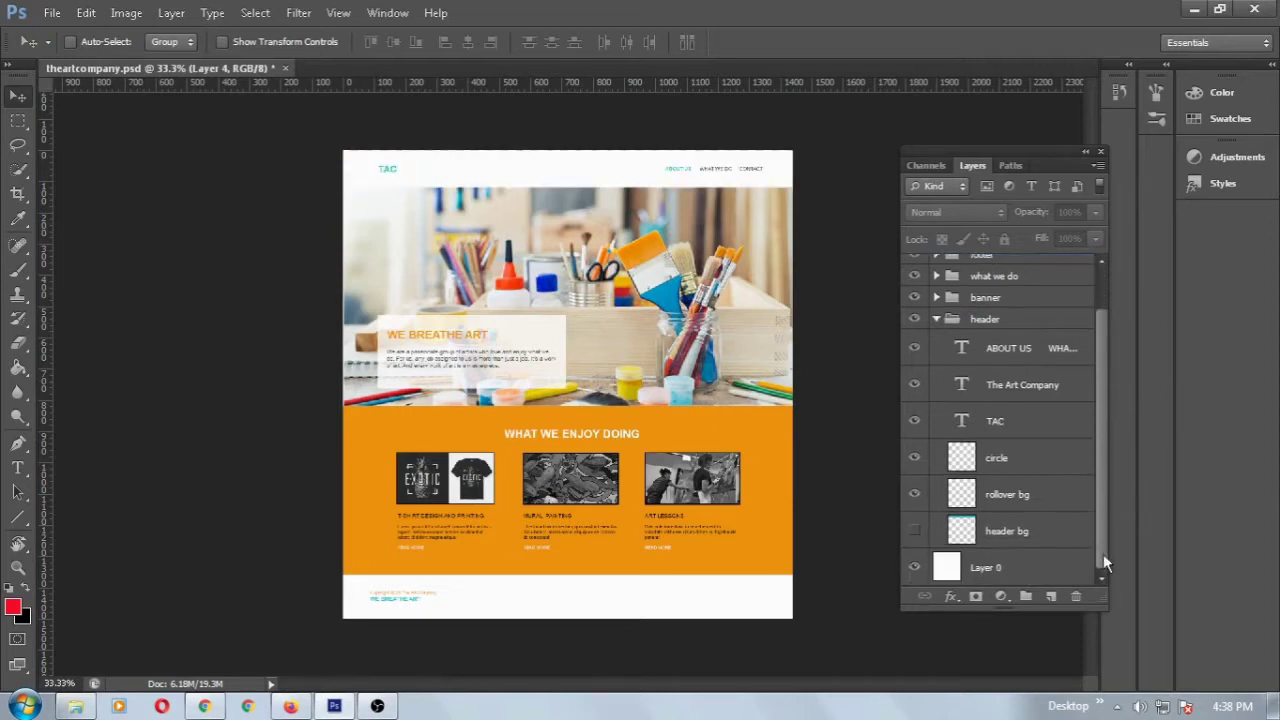
pyautogui.click(915, 567)
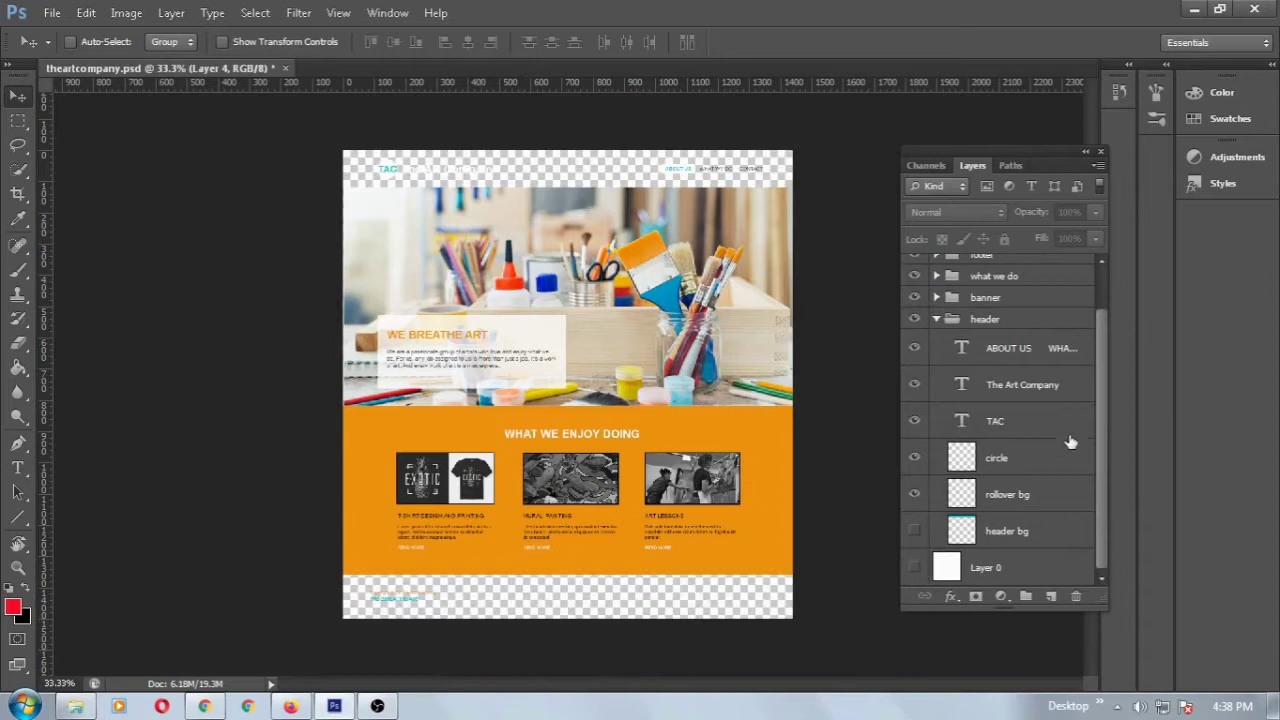
pyautogui.scroll(1, 1097, 425)
pyautogui.scroll(1, 1098, 413)
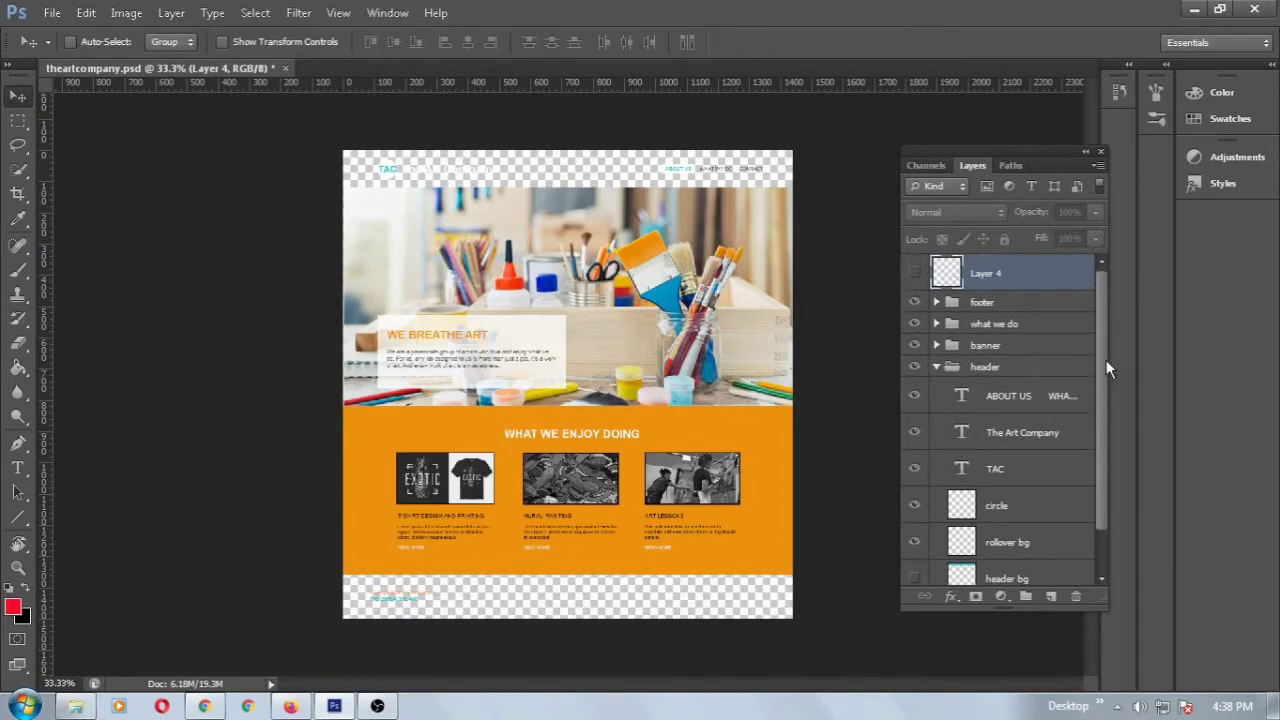
# - Hide the banner group's paragraph text, its WE BREATHE ART heading and the Layer 2 text box
pyautogui.click(937, 346)
pyautogui.click(913, 375)
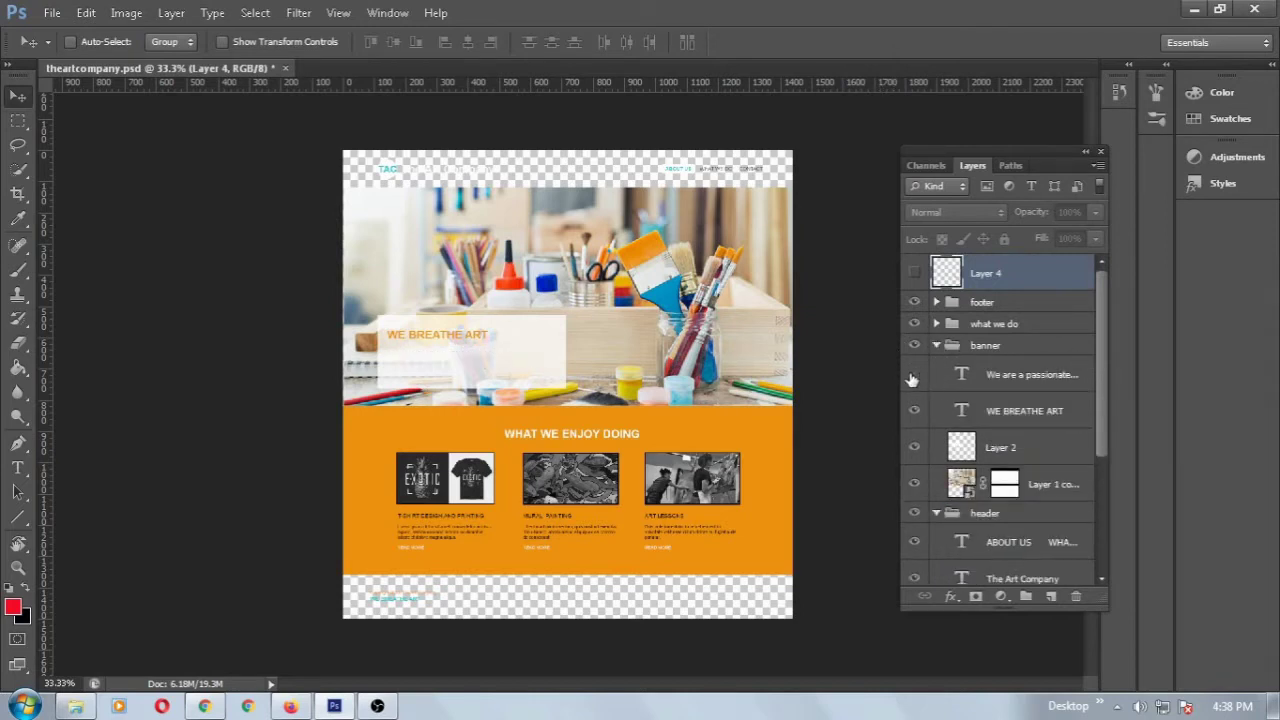
pyautogui.click(914, 412)
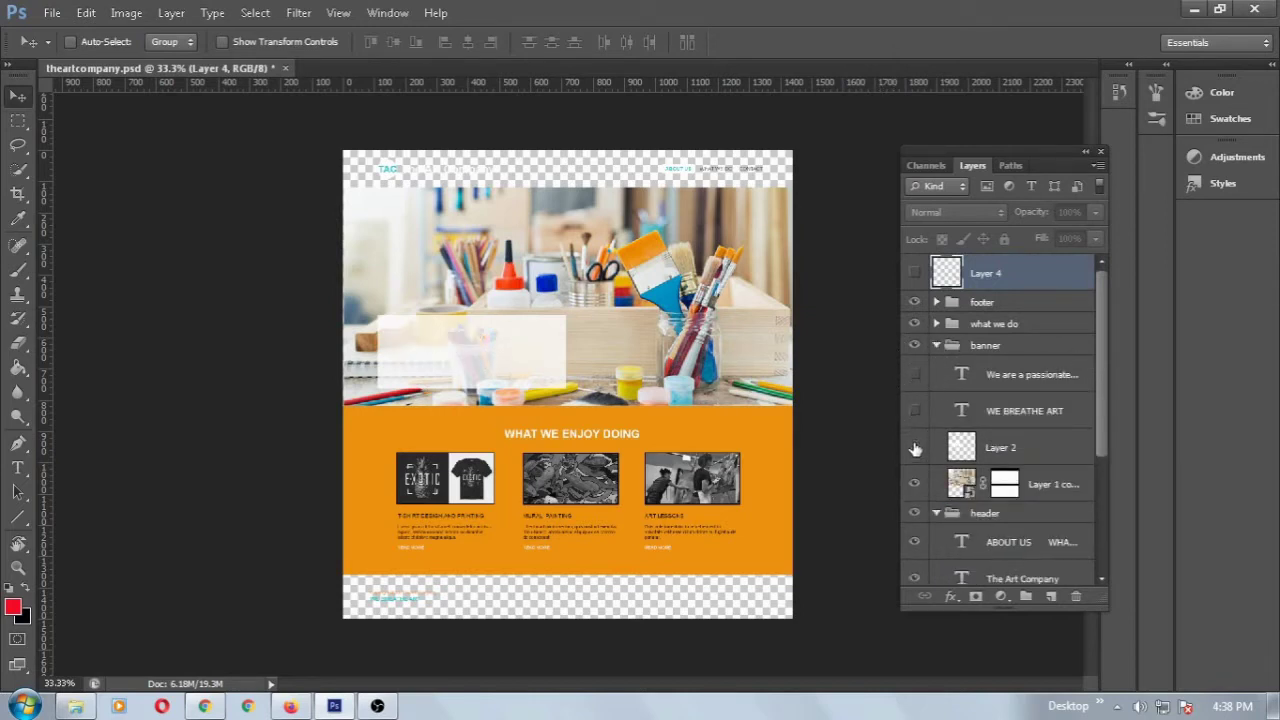
pyautogui.click(914, 449)
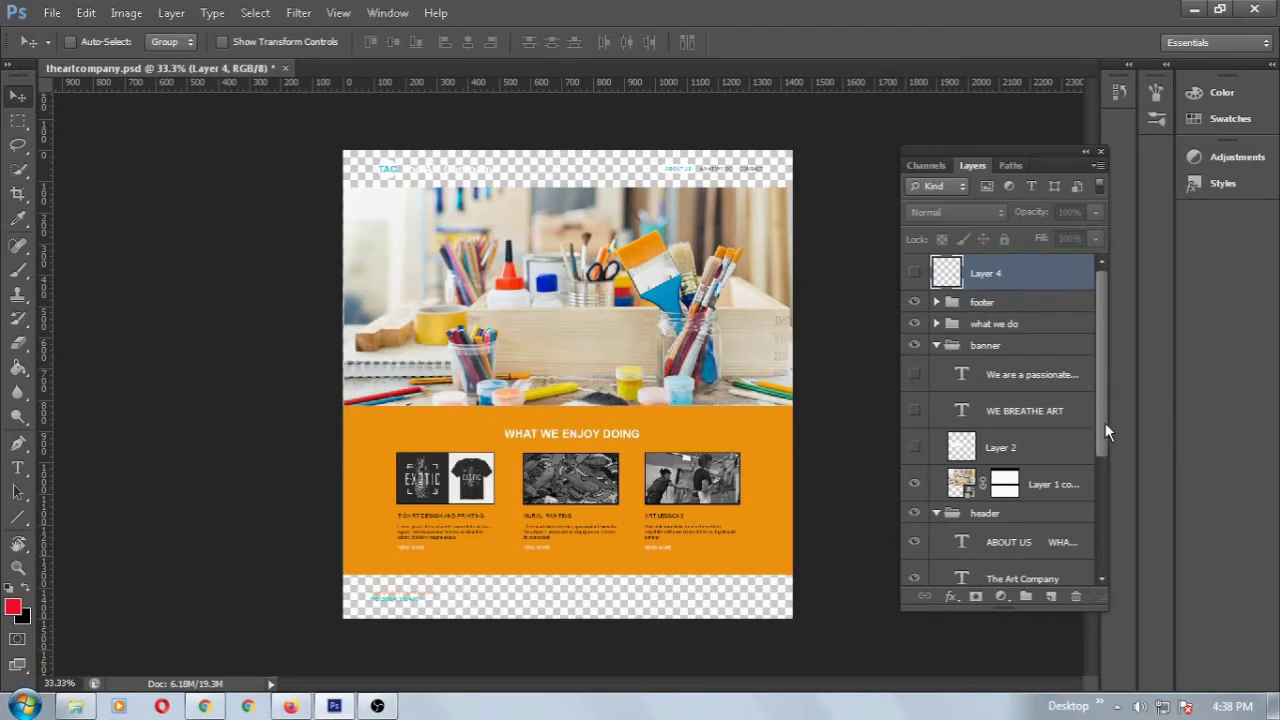
# - Hide the orange Layer 3 background inside the what we do group
pyautogui.moveTo(1105, 423); pyautogui.dragTo(1106, 376)
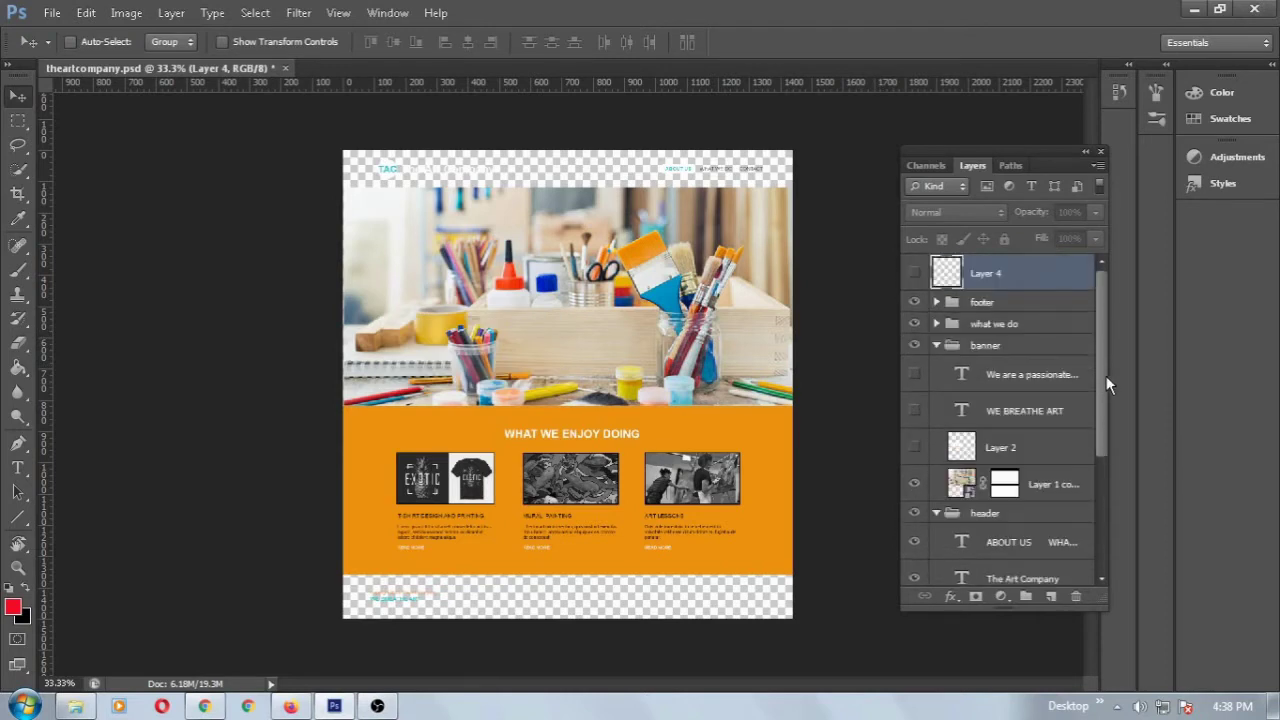
pyautogui.click(937, 324)
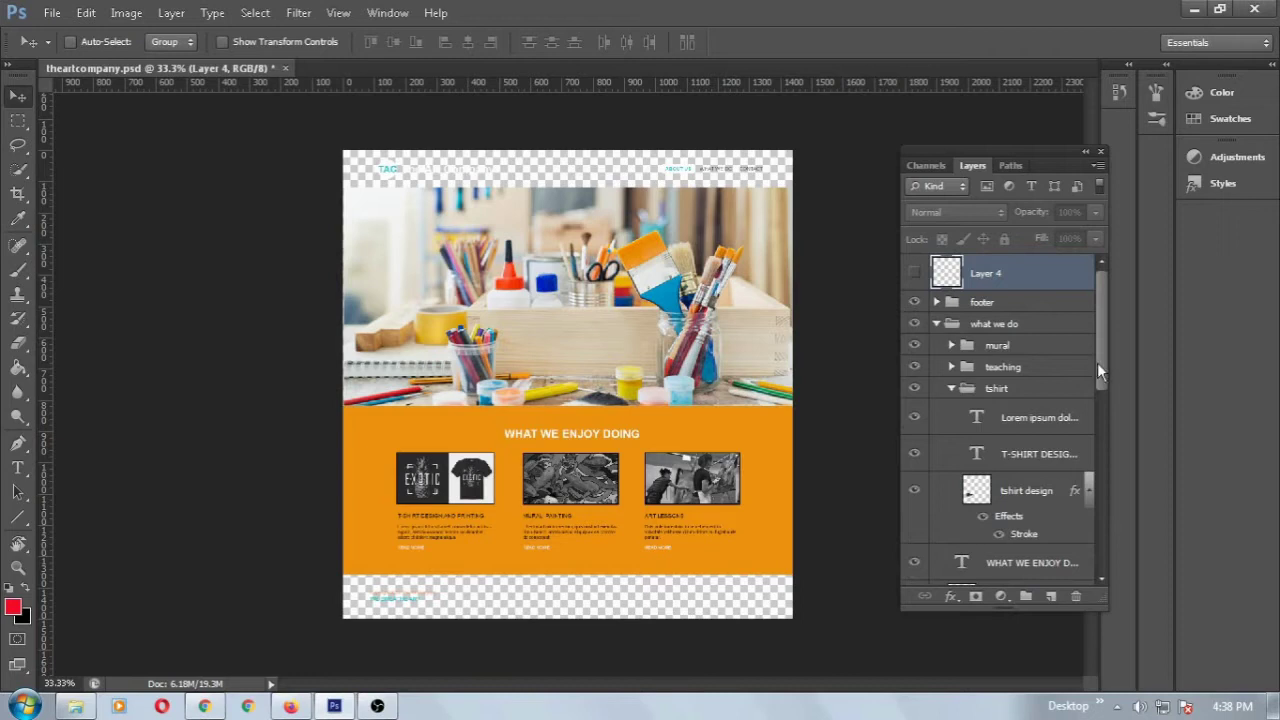
pyautogui.moveTo(1097, 362); pyautogui.dragTo(978, 437)
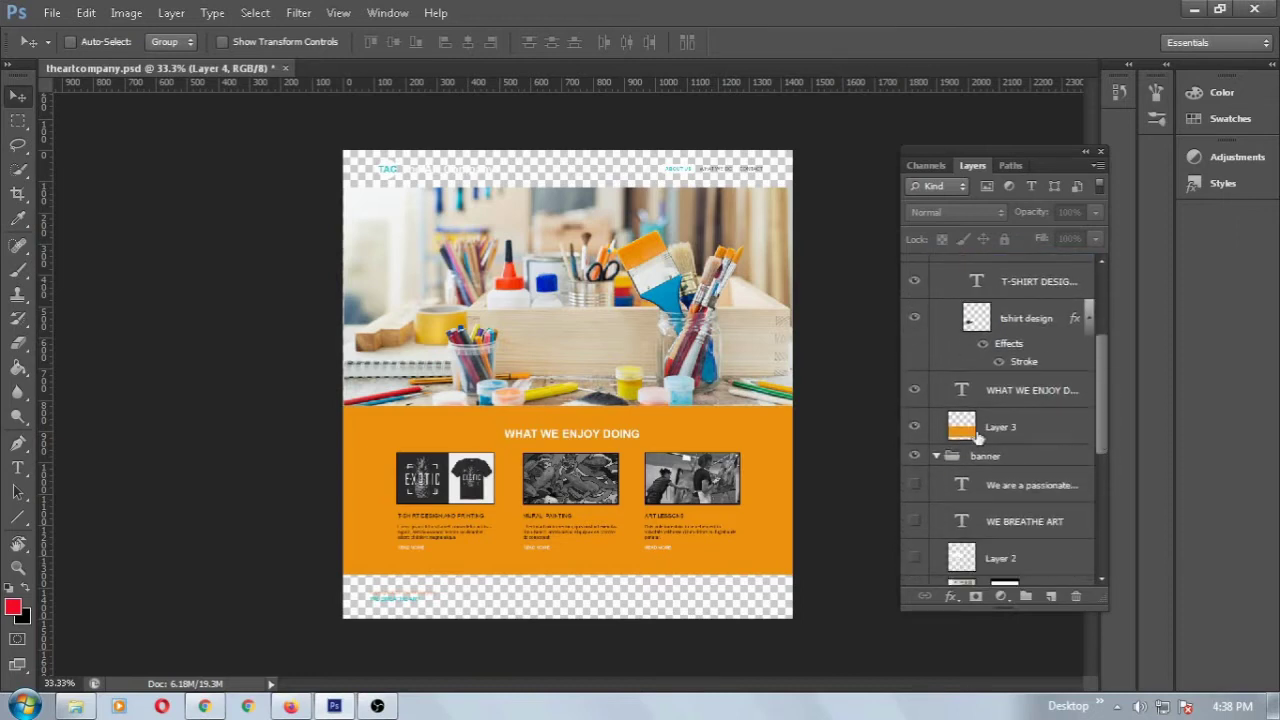
pyautogui.click(916, 428)
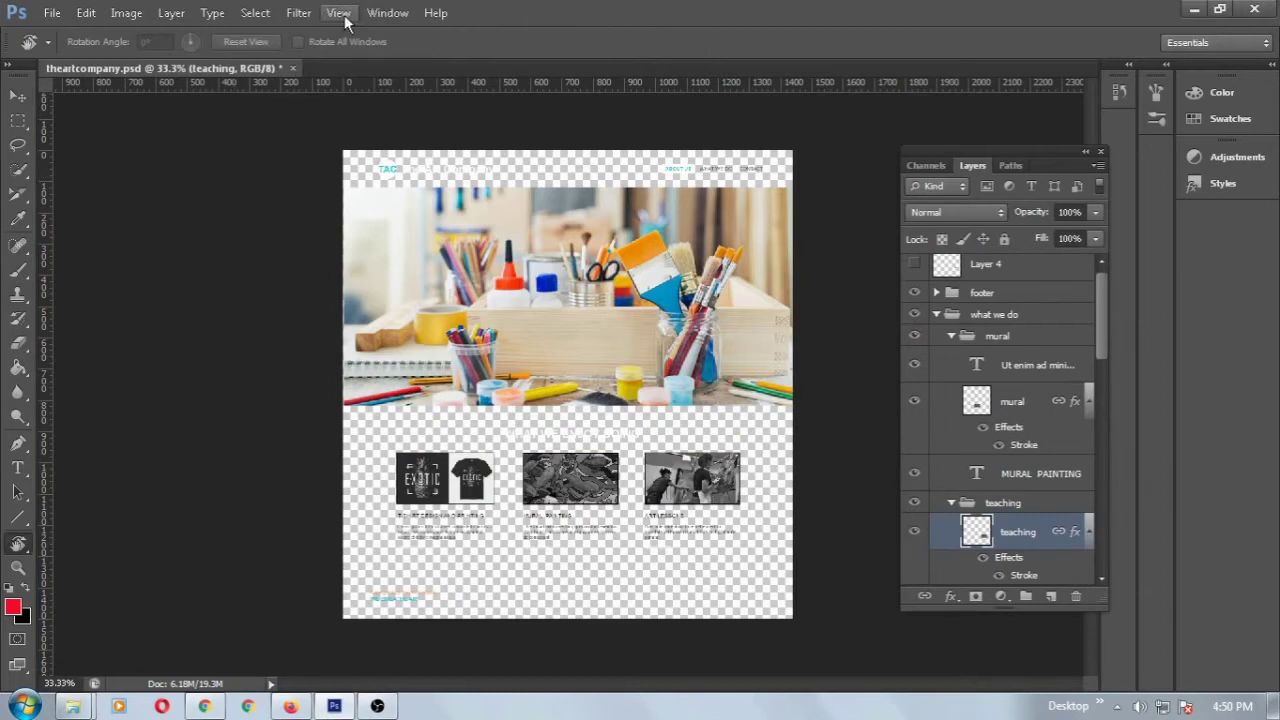
# - Turn on the display of slices and enable snapping
pyautogui.click(339, 13)
pyautogui.moveTo(385, 272)
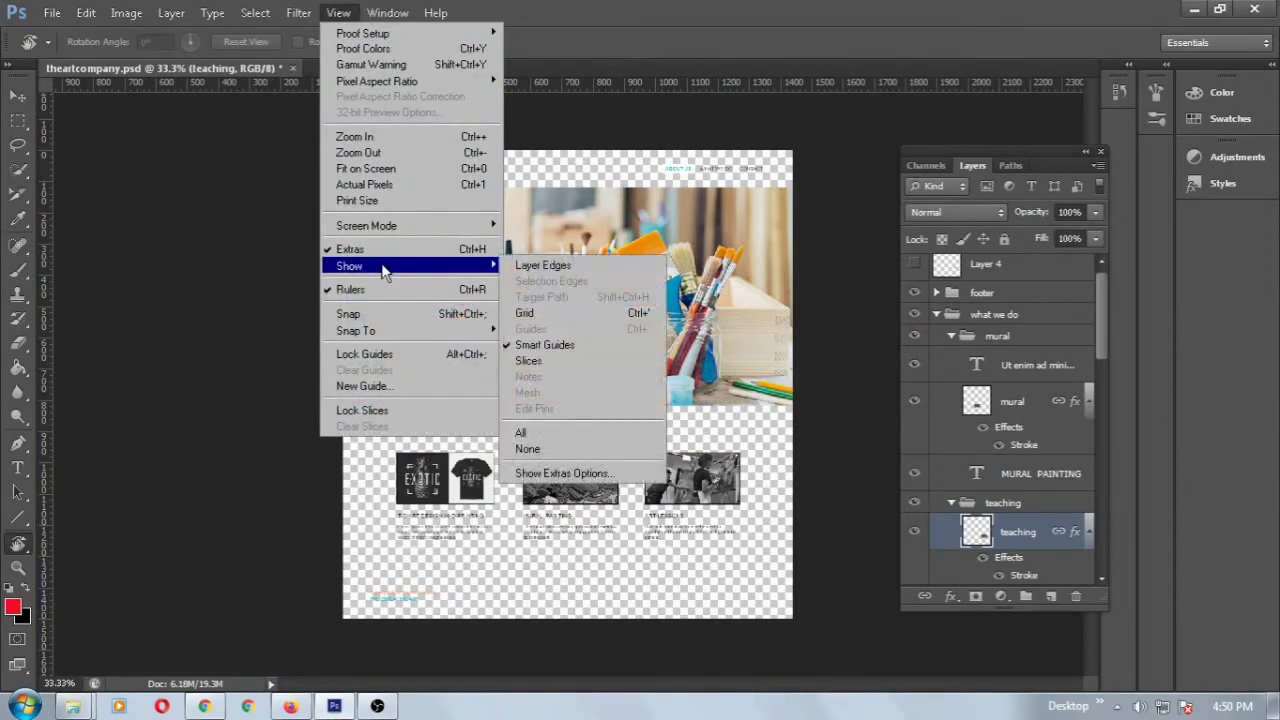
pyautogui.click(535, 360)
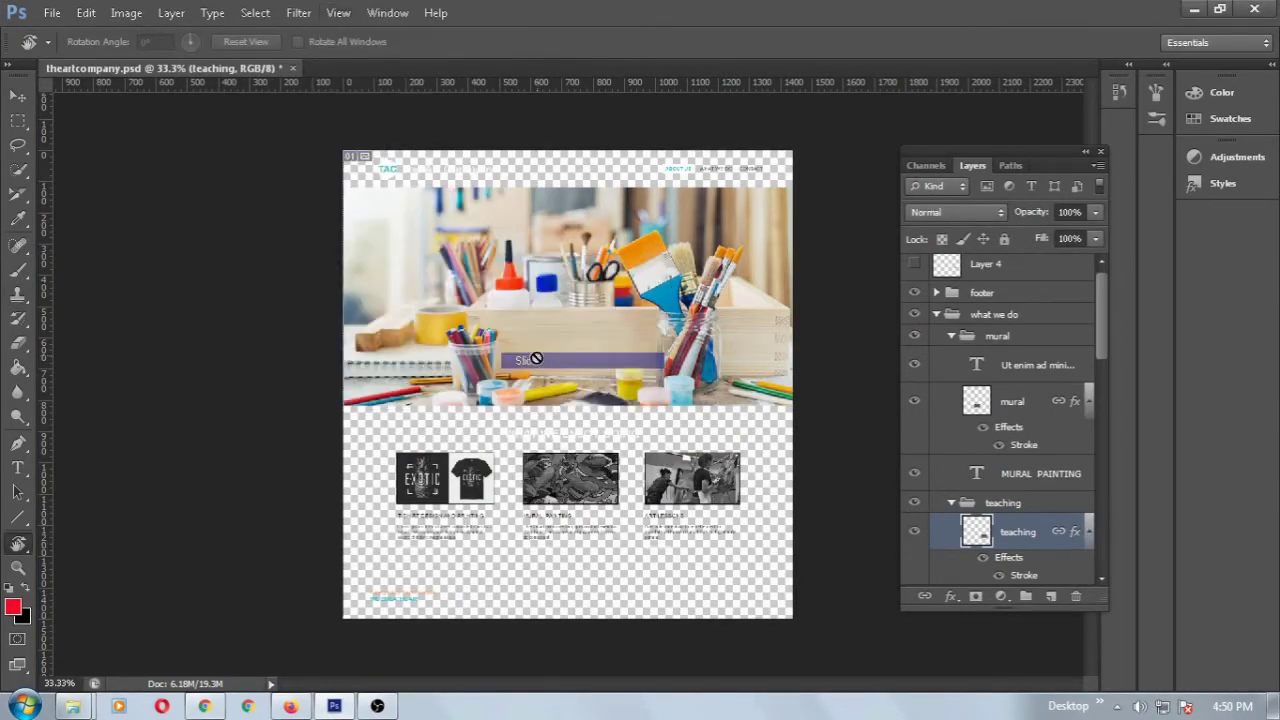
pyautogui.click(339, 13)
pyautogui.click(385, 314)
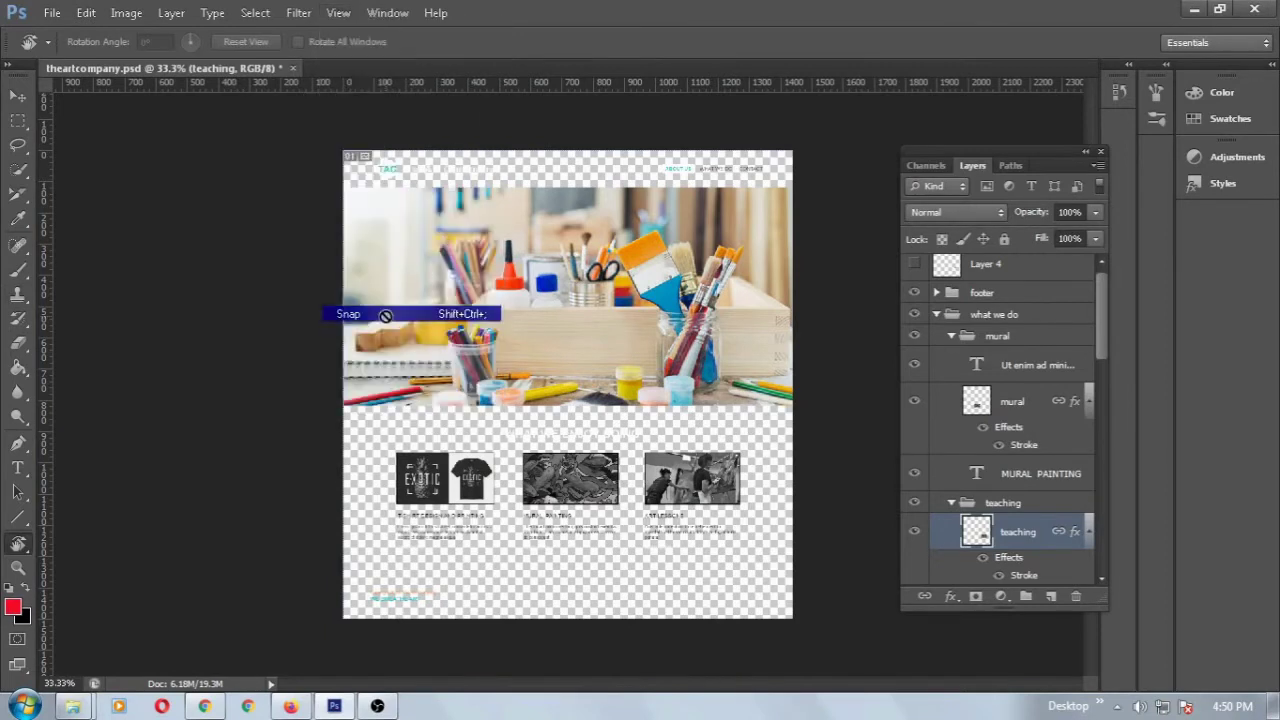
# - Draw a slice around the TAC logo and The Art Company title in the header with the Slice tool
pyautogui.click(24, 202)
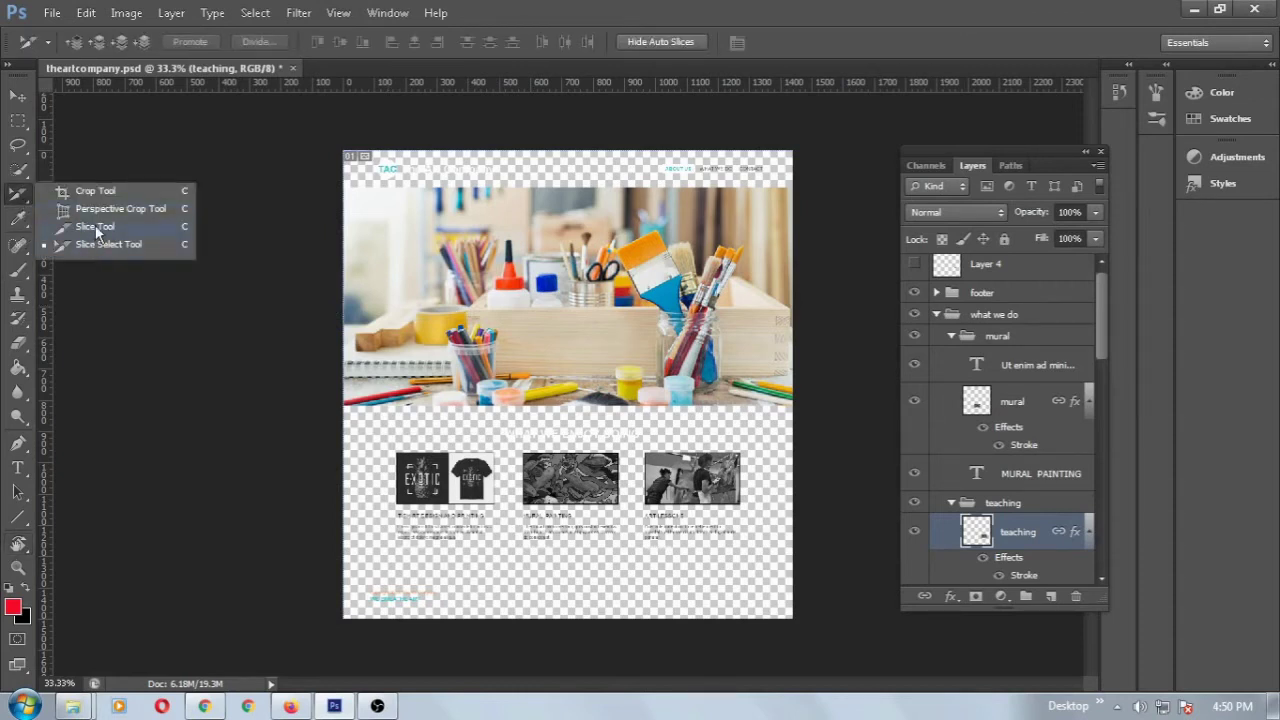
pyautogui.click(95, 225)
pyautogui.moveTo(370, 152); pyautogui.dragTo(548, 170)
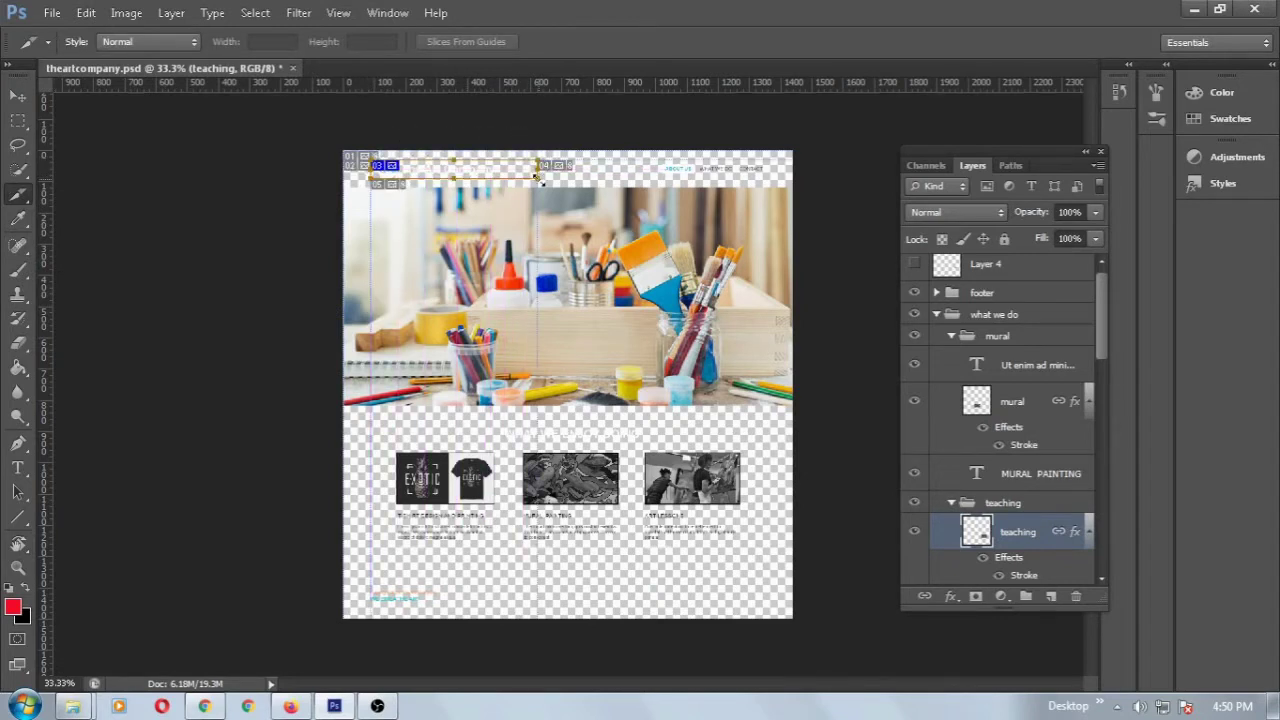
# - Show the header bg layer and narrow the logo slice to end right after The Art Company title
pyautogui.hotkey('ctrl', '+')
pyautogui.scroll(2, 703, 305)
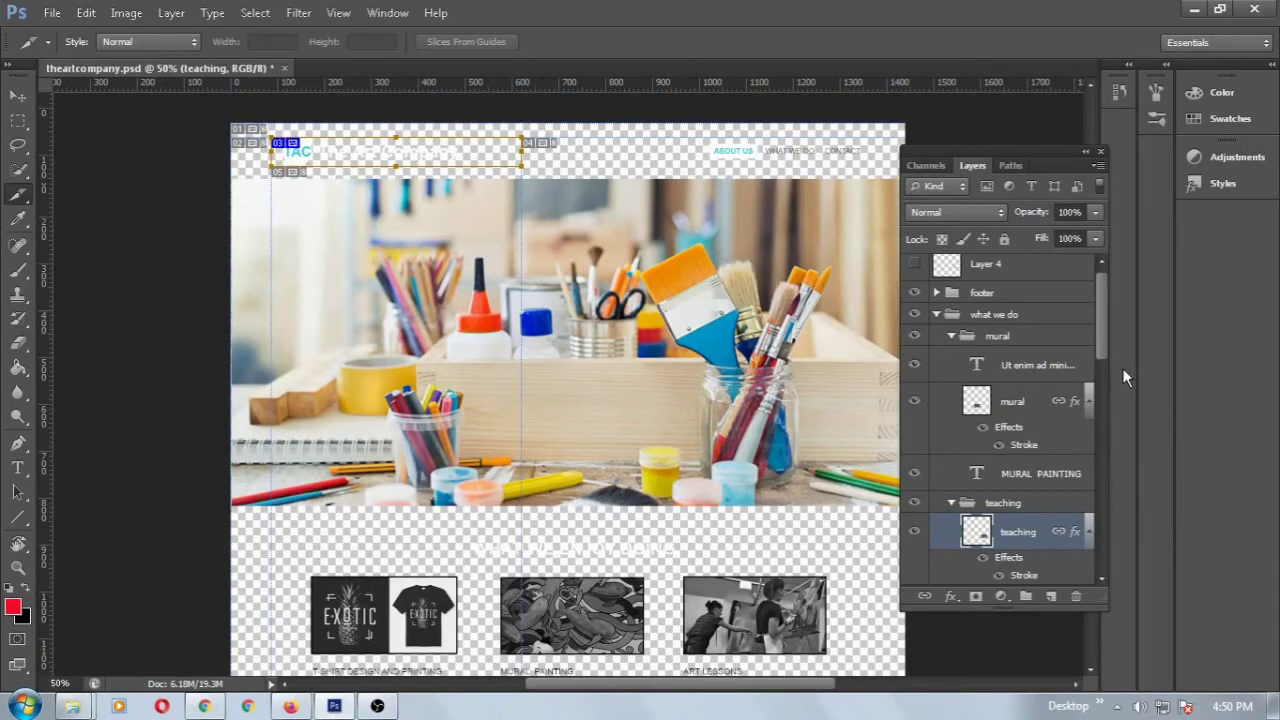
pyautogui.moveTo(1101, 350); pyautogui.dragTo(1118, 578)
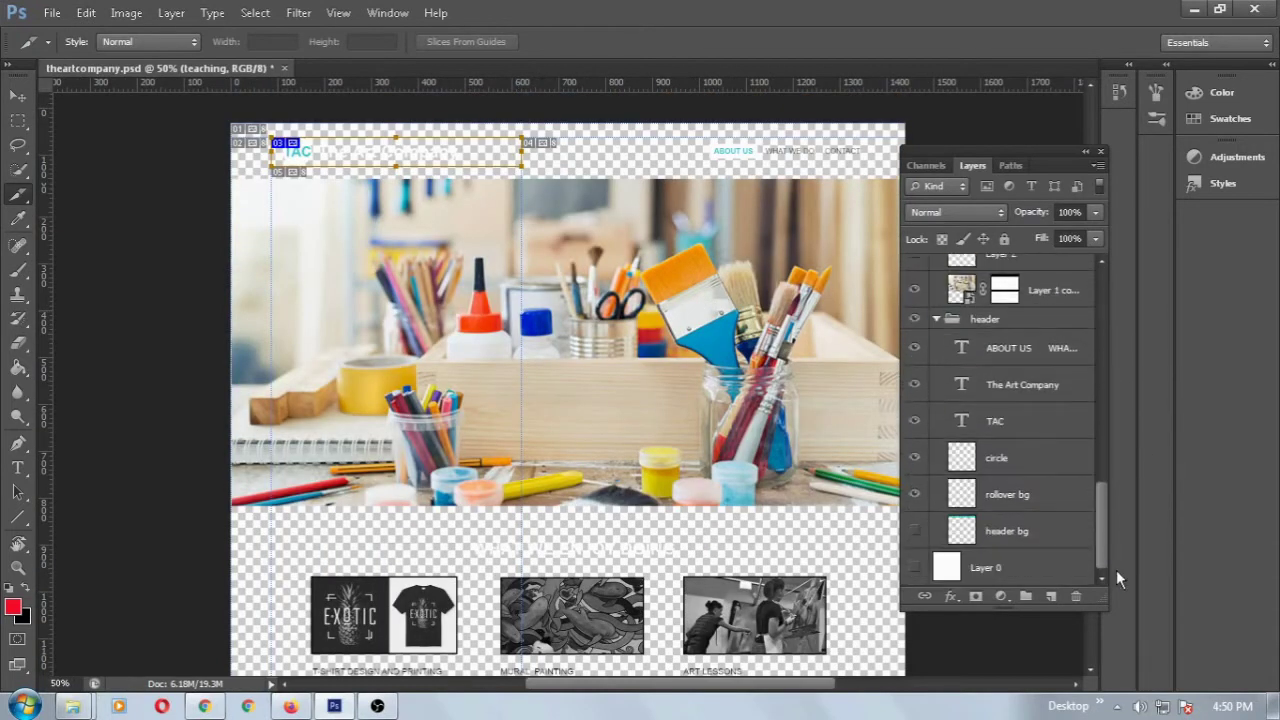
pyautogui.click(916, 532)
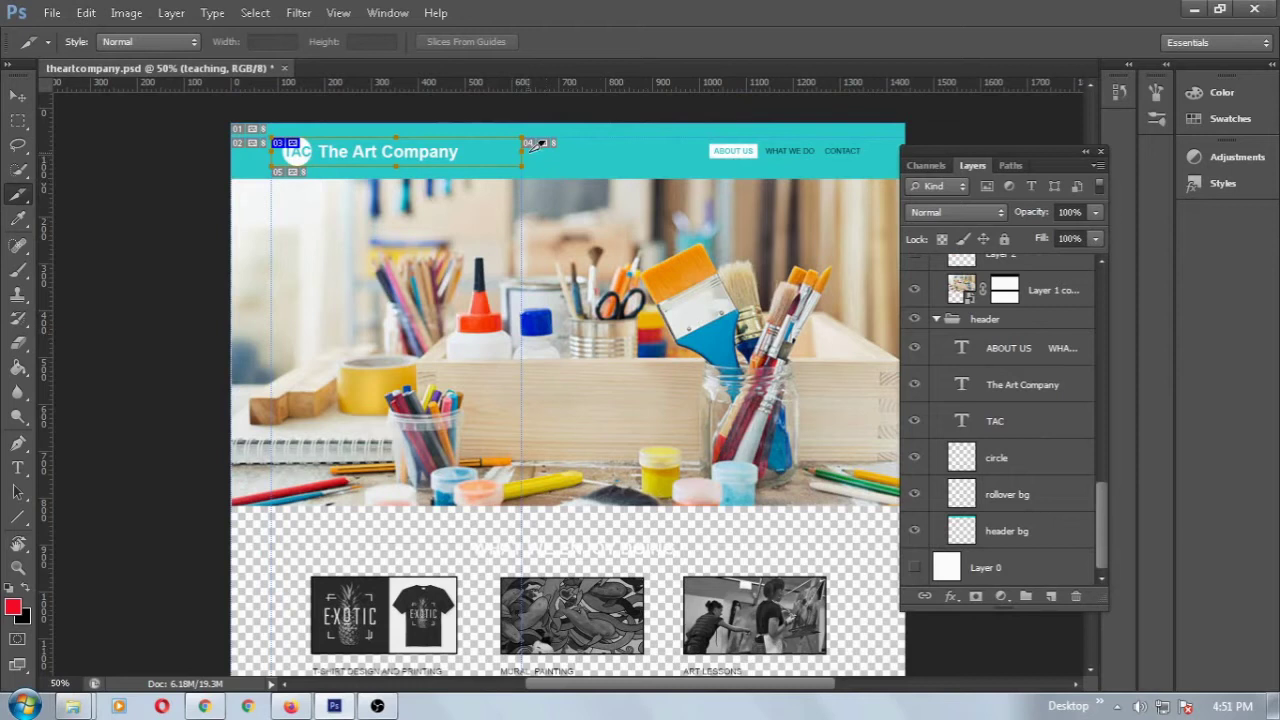
pyautogui.moveTo(522, 152); pyautogui.dragTo(472, 150)
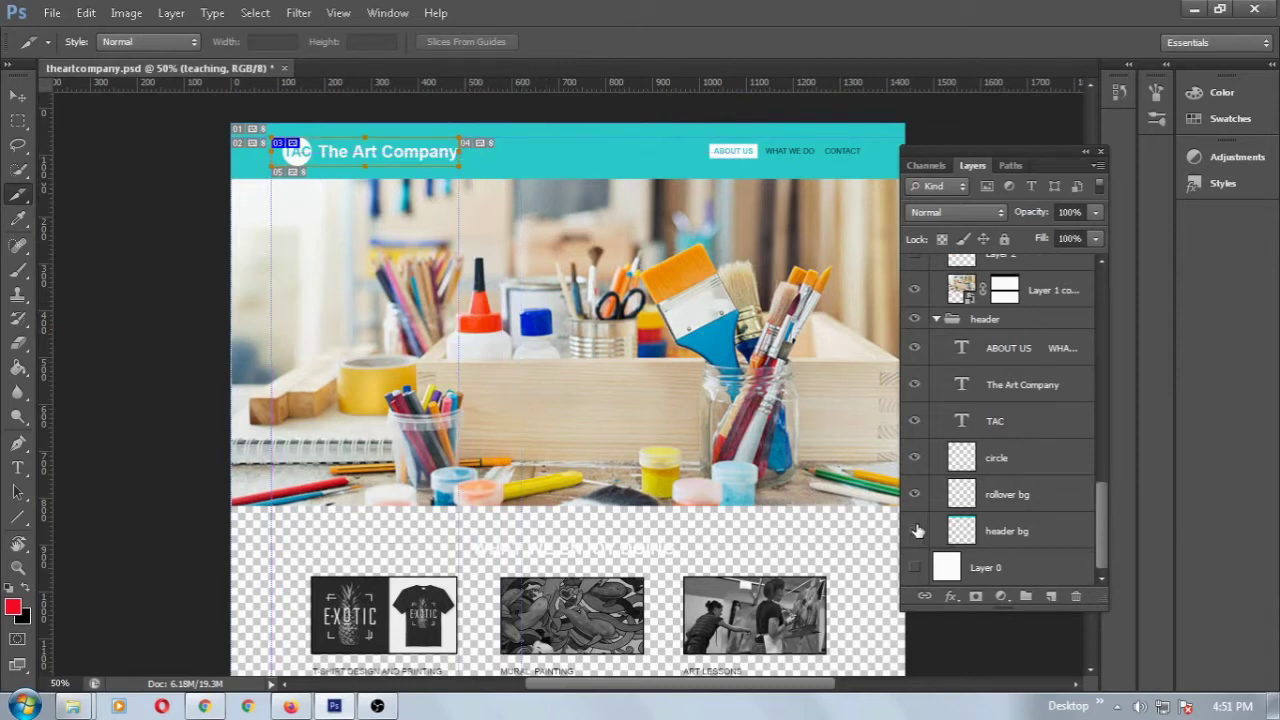
# - Hide the header bg layer and draw a full-width slice covering the banner image
pyautogui.click(914, 531)
pyautogui.click(915, 532)
pyautogui.click(914, 531)
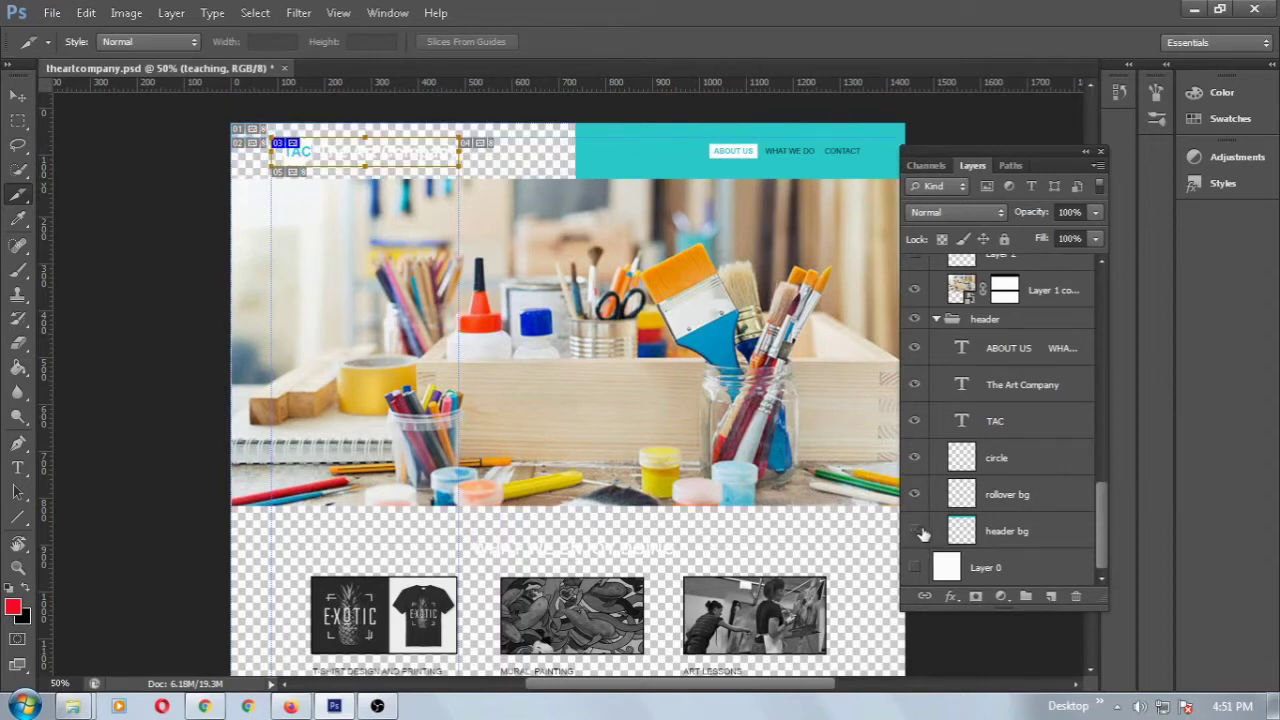
pyautogui.moveTo(237, 172); pyautogui.dragTo(937, 497)
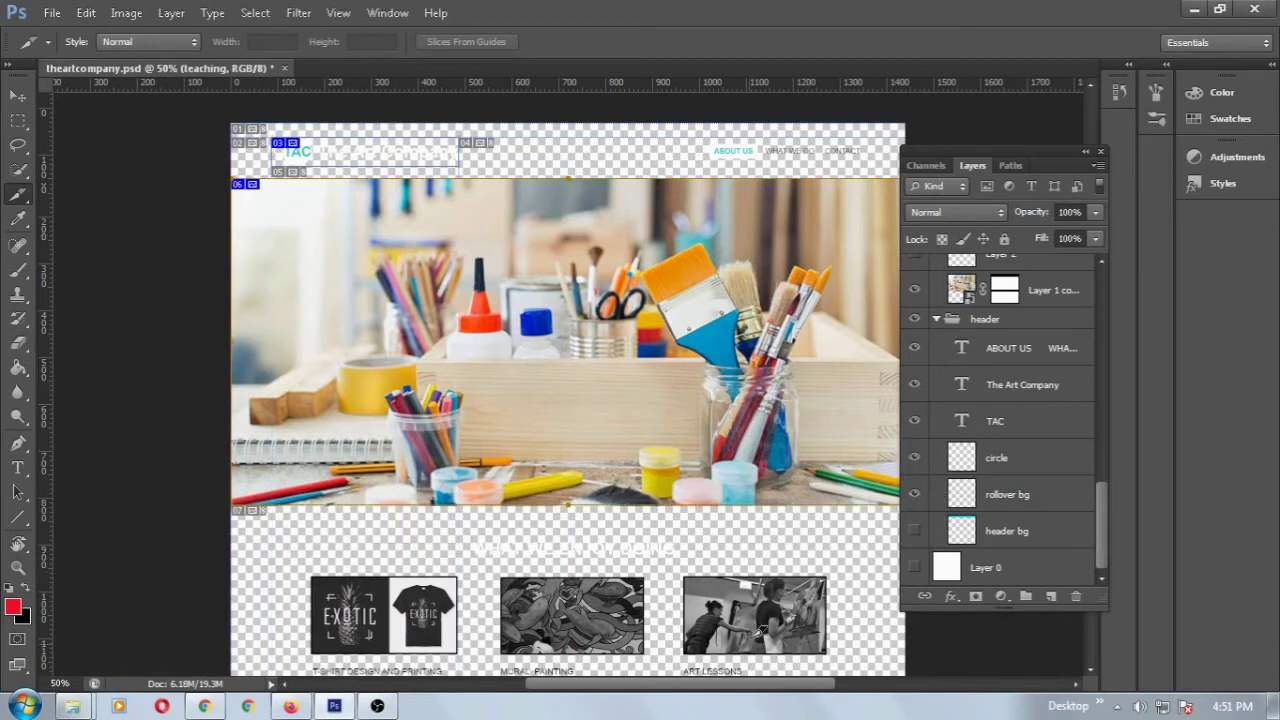
# - Create a layer-based slice from the tshirt design layer in the tshirt group
pyautogui.moveTo(735, 695)
pyautogui.mouseDown()
pyautogui.moveTo(783, 691)
pyautogui.moveTo(725, 697)
pyautogui.mouseUp()
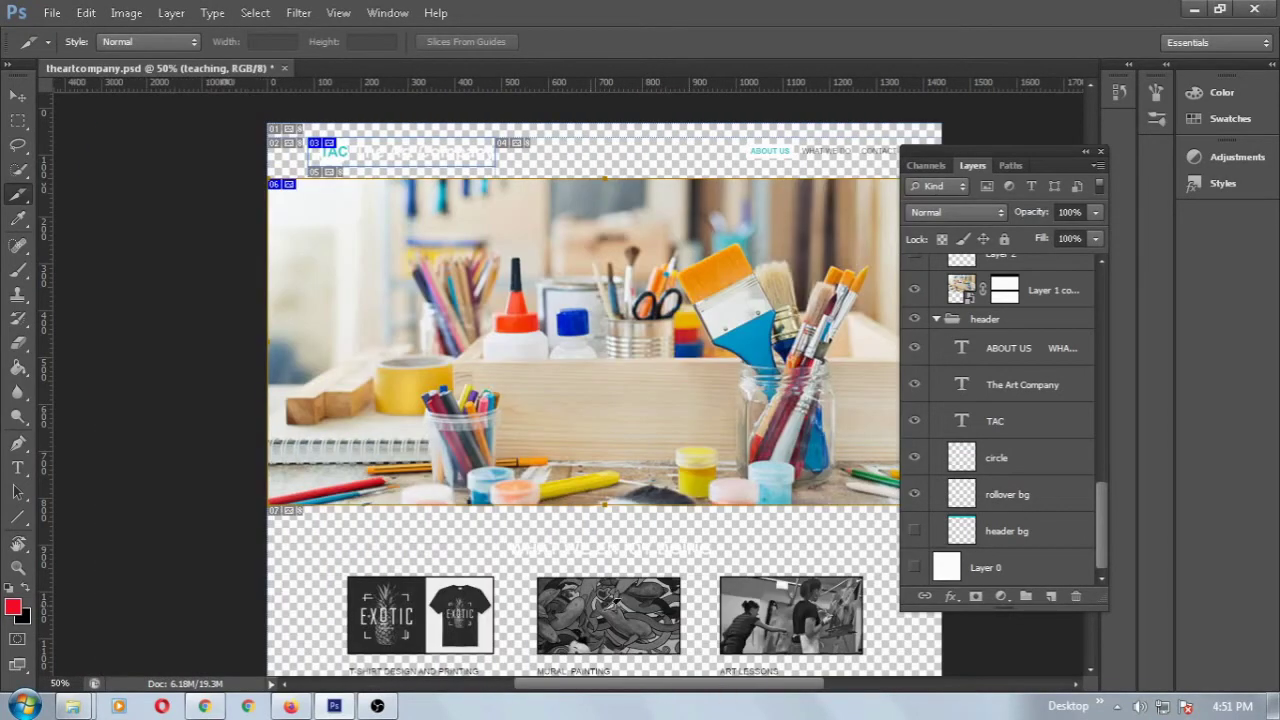
pyautogui.scroll(-2, 115, 280)
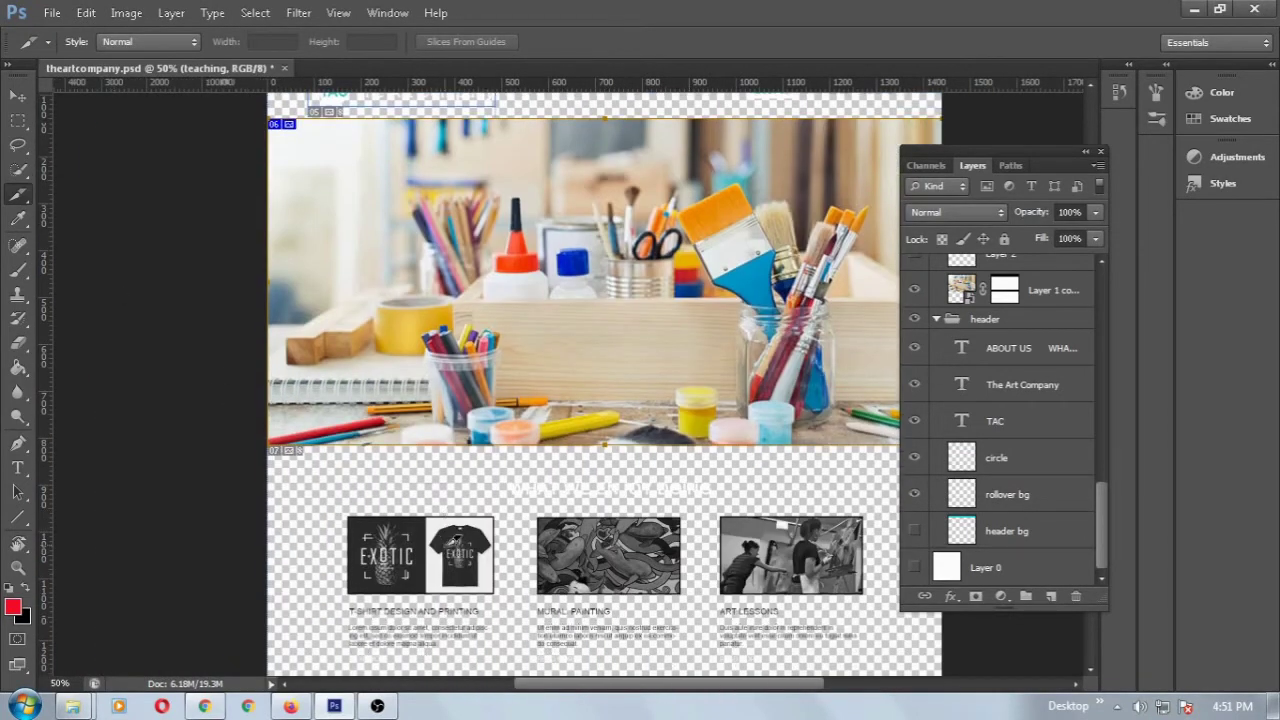
pyautogui.moveTo(1097, 490); pyautogui.dragTo(1115, 385)
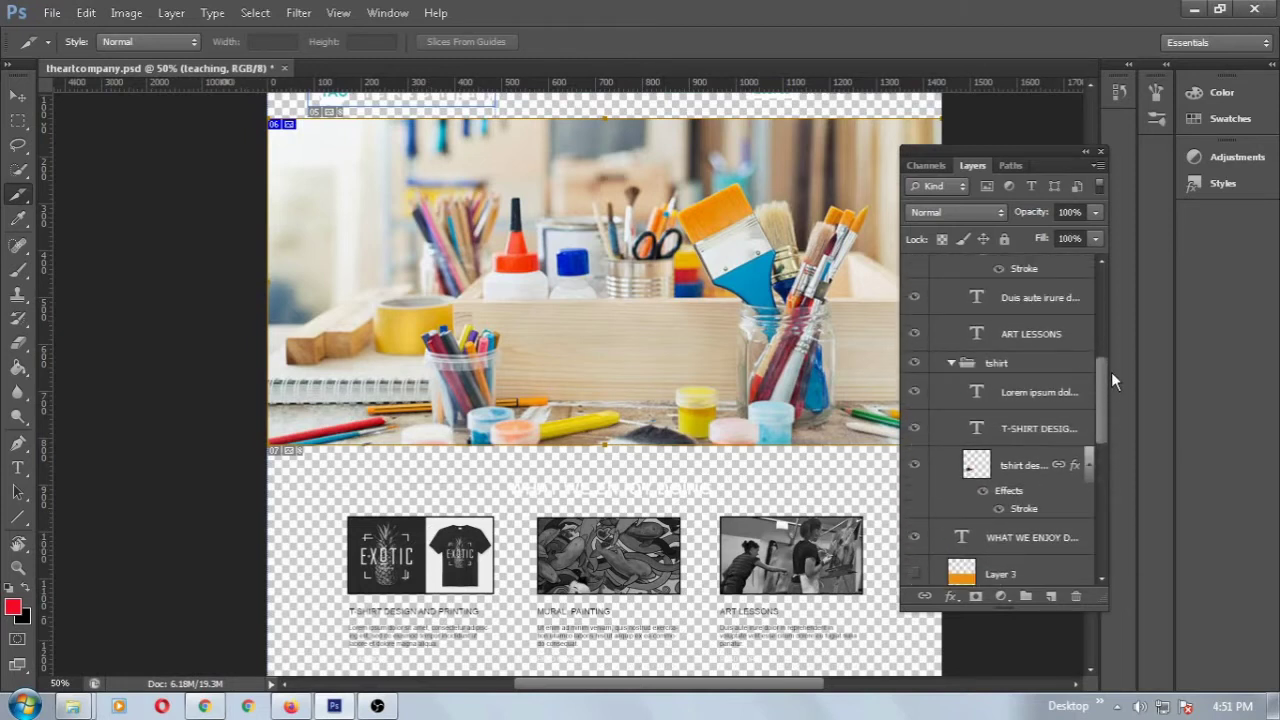
pyautogui.click(1025, 467)
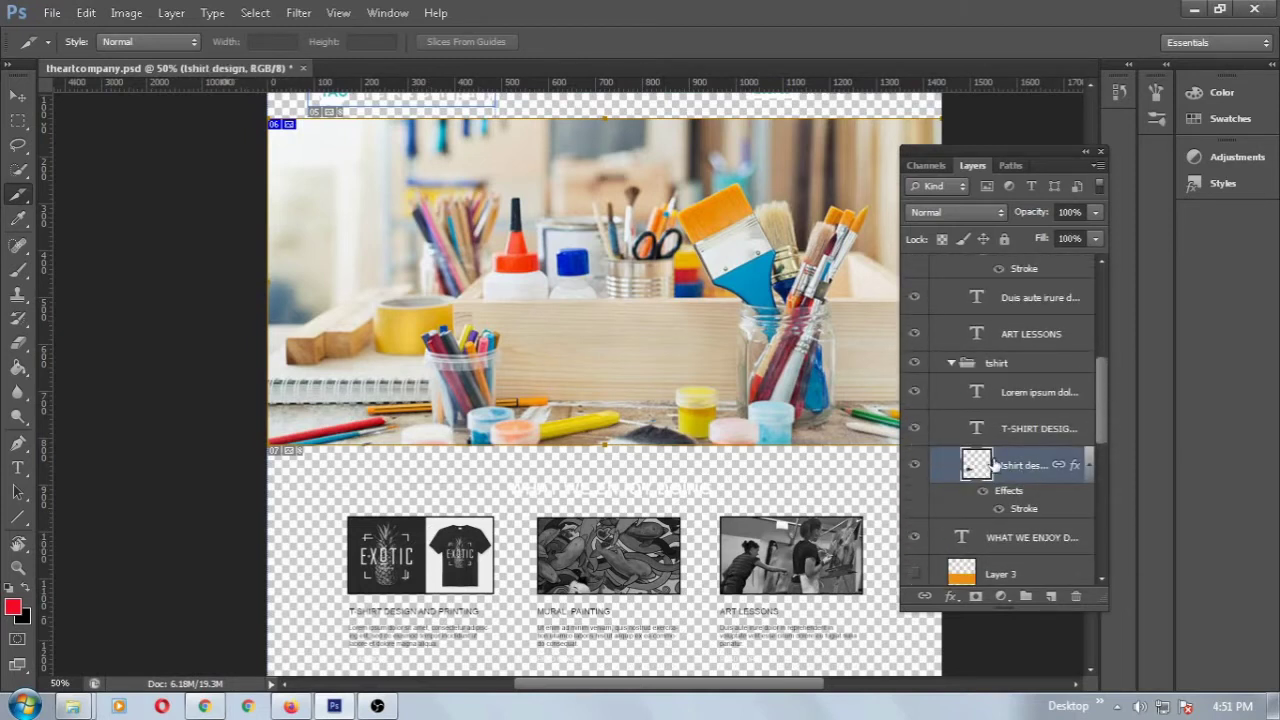
pyautogui.click(171, 13)
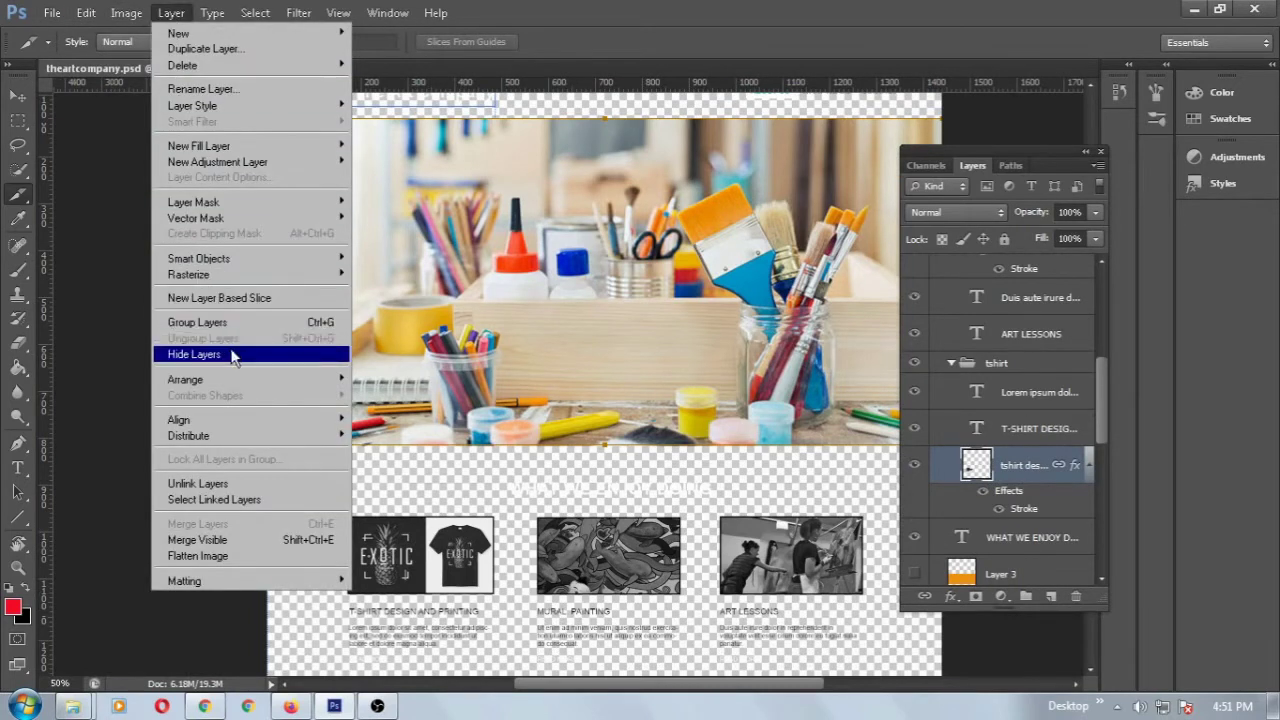
pyautogui.click(219, 298)
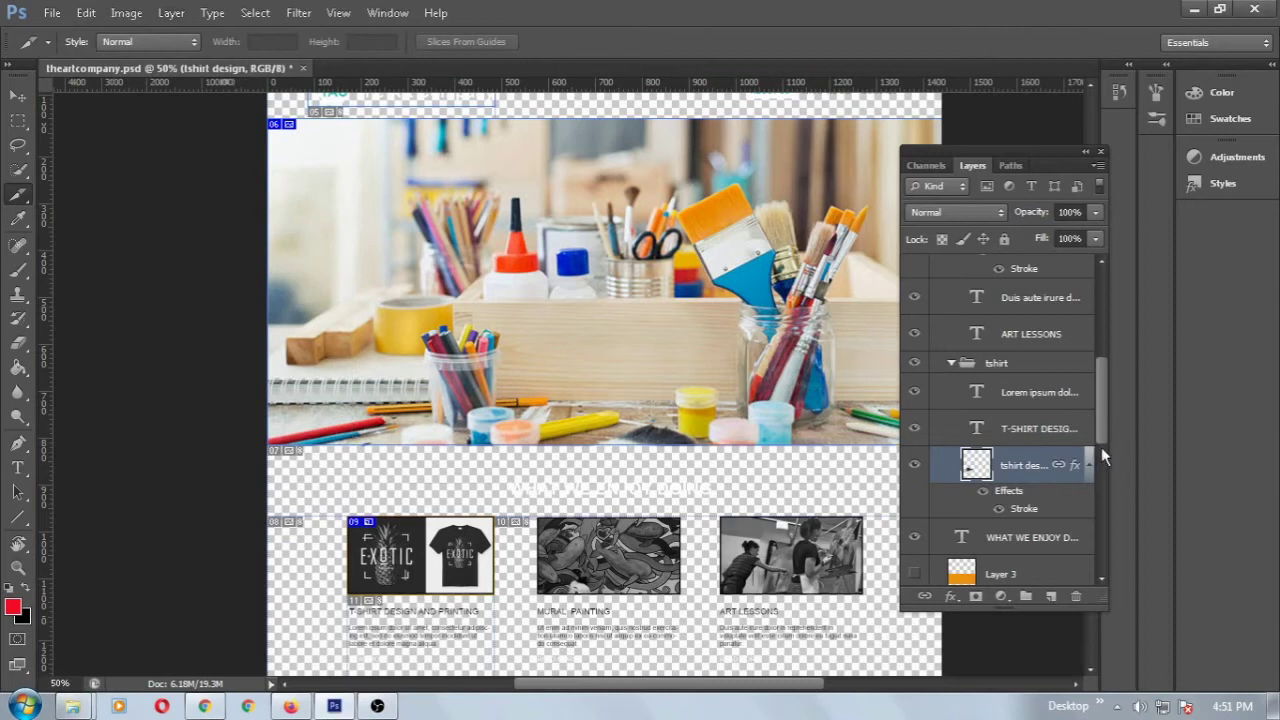
# - Create layer-based slices from the mural layer and from the teaching layer
pyautogui.moveTo(1101, 447); pyautogui.dragTo(1112, 365)
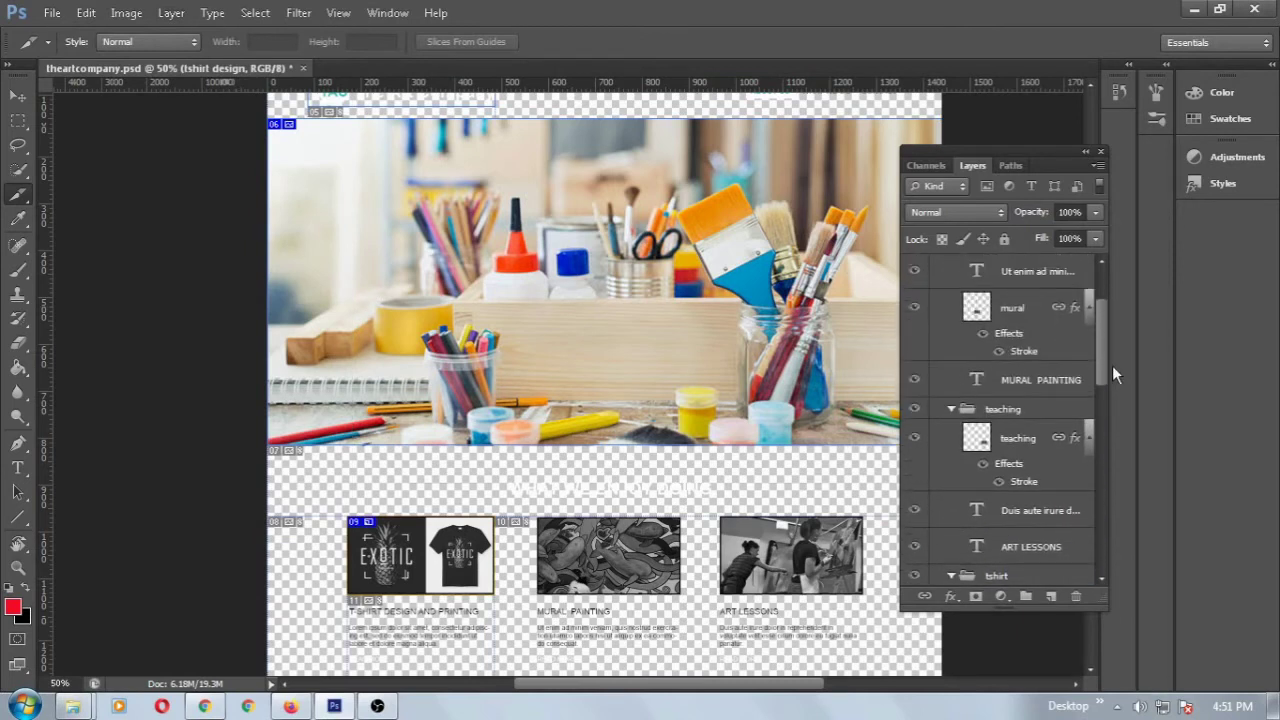
pyautogui.click(1020, 312)
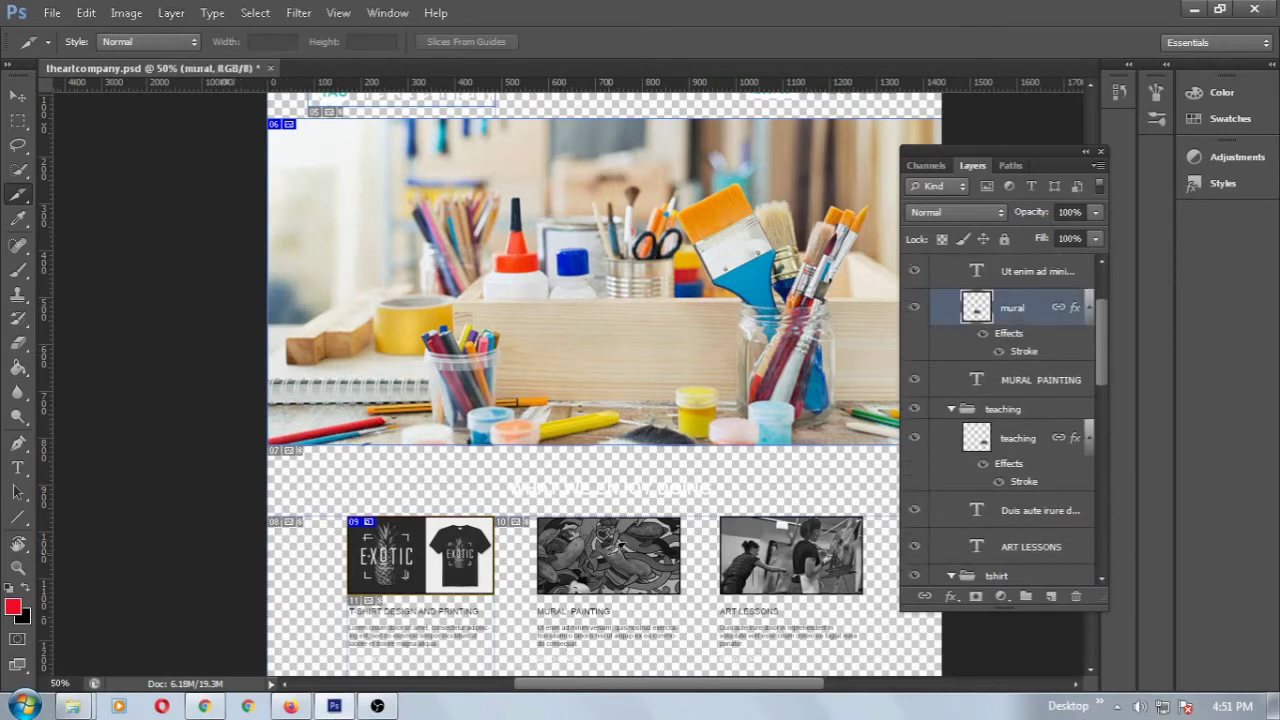
pyautogui.click(171, 13)
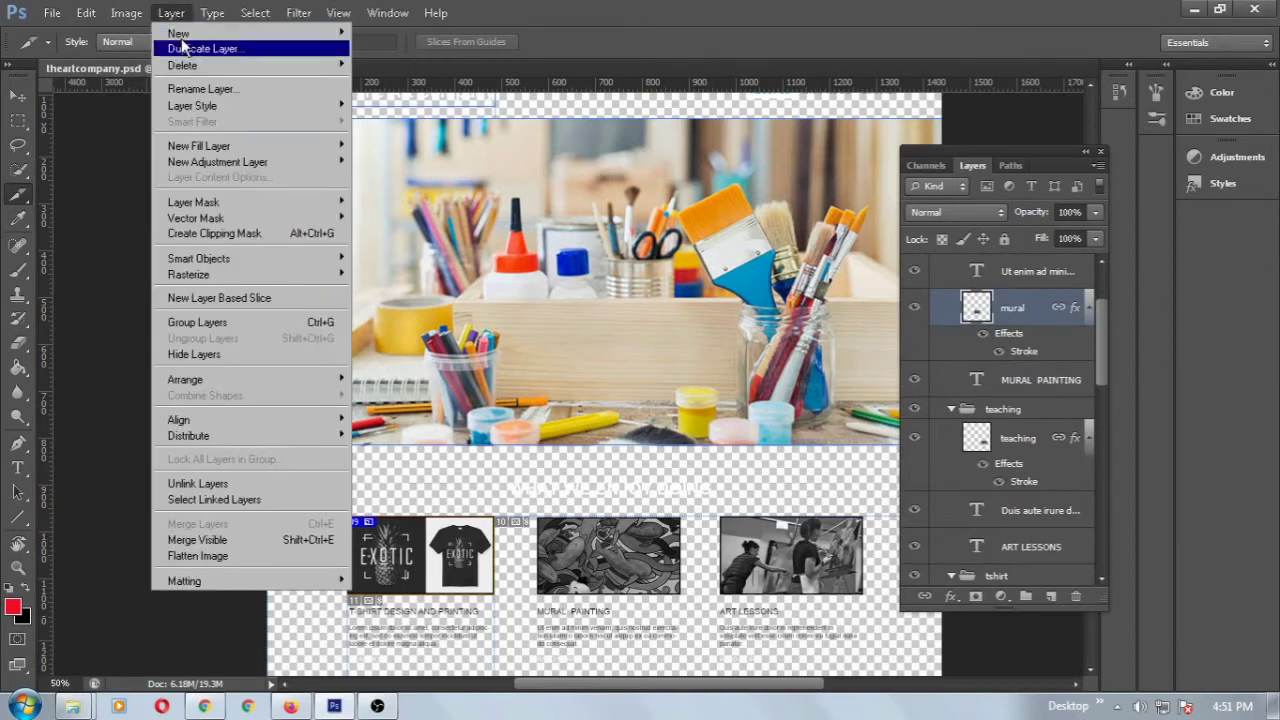
pyautogui.click(240, 298)
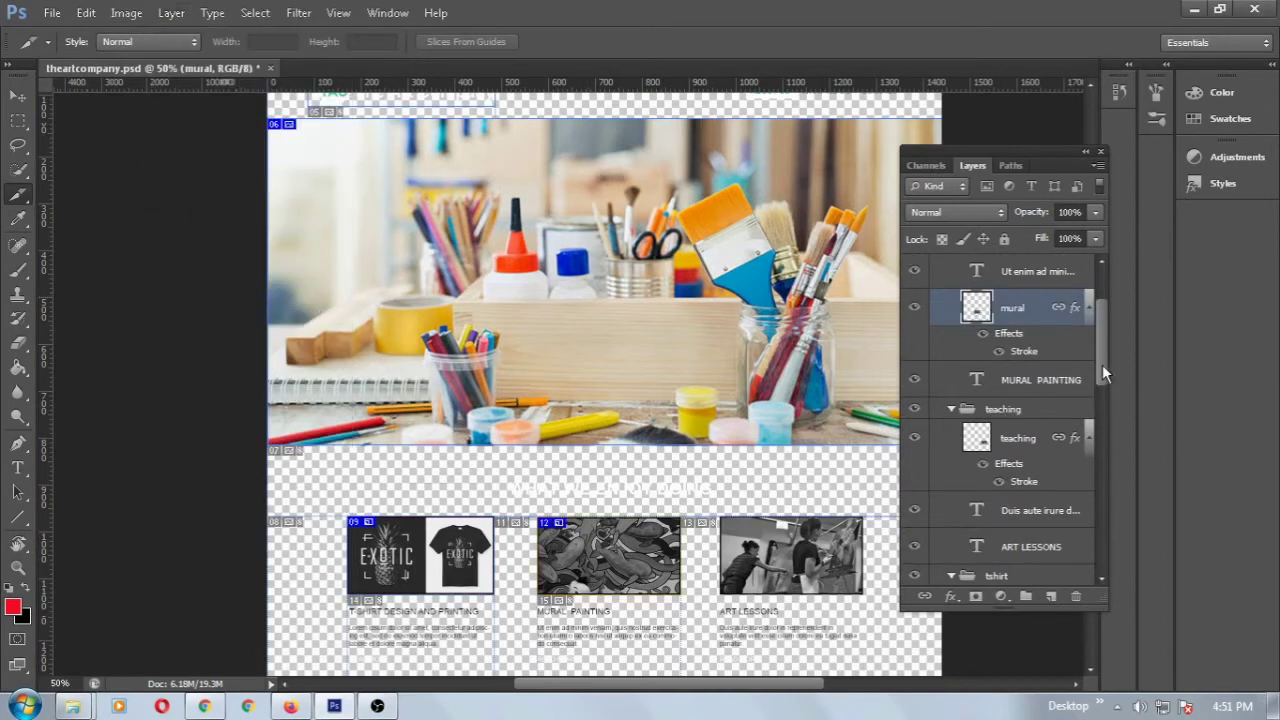
pyautogui.click(1020, 440)
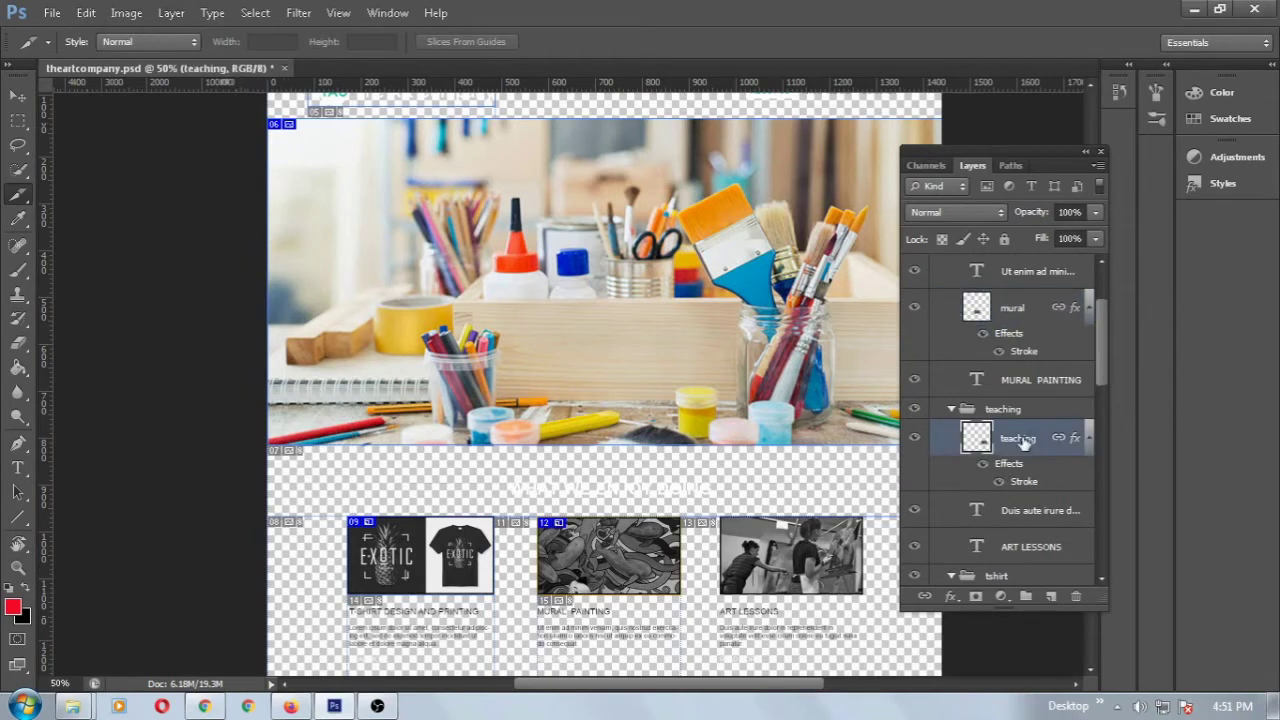
pyautogui.click(170, 13)
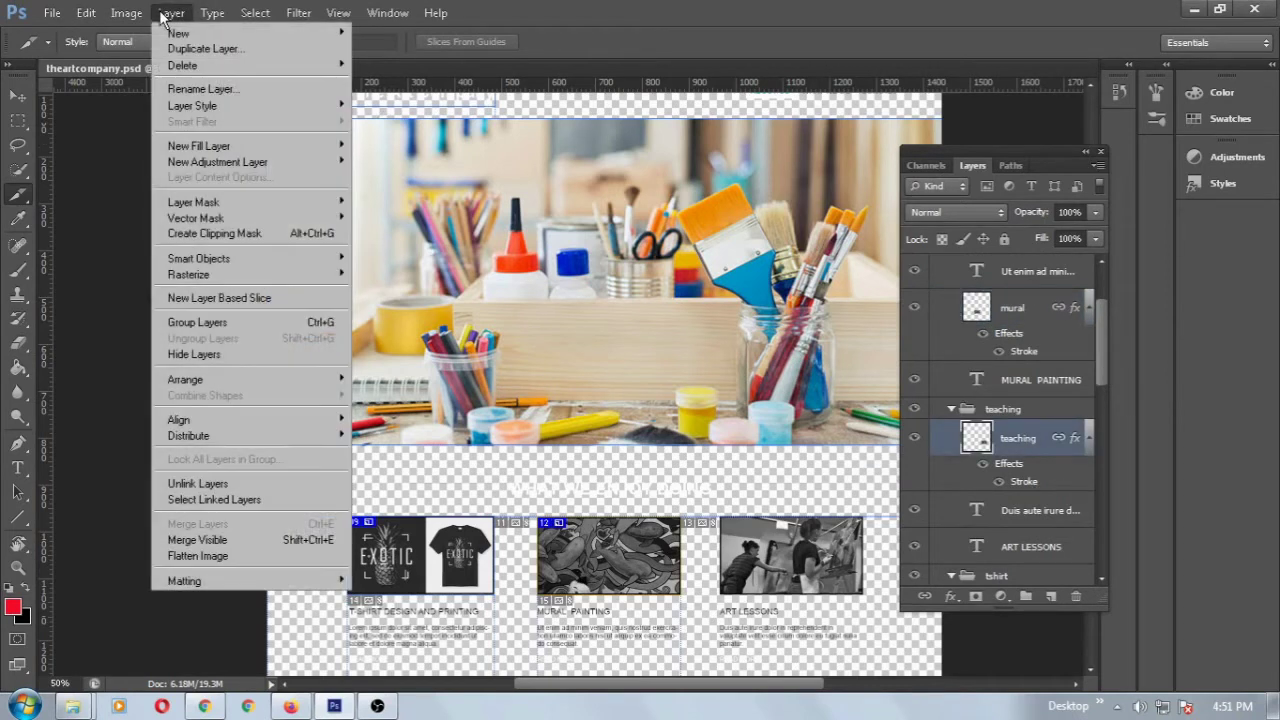
pyautogui.click(225, 298)
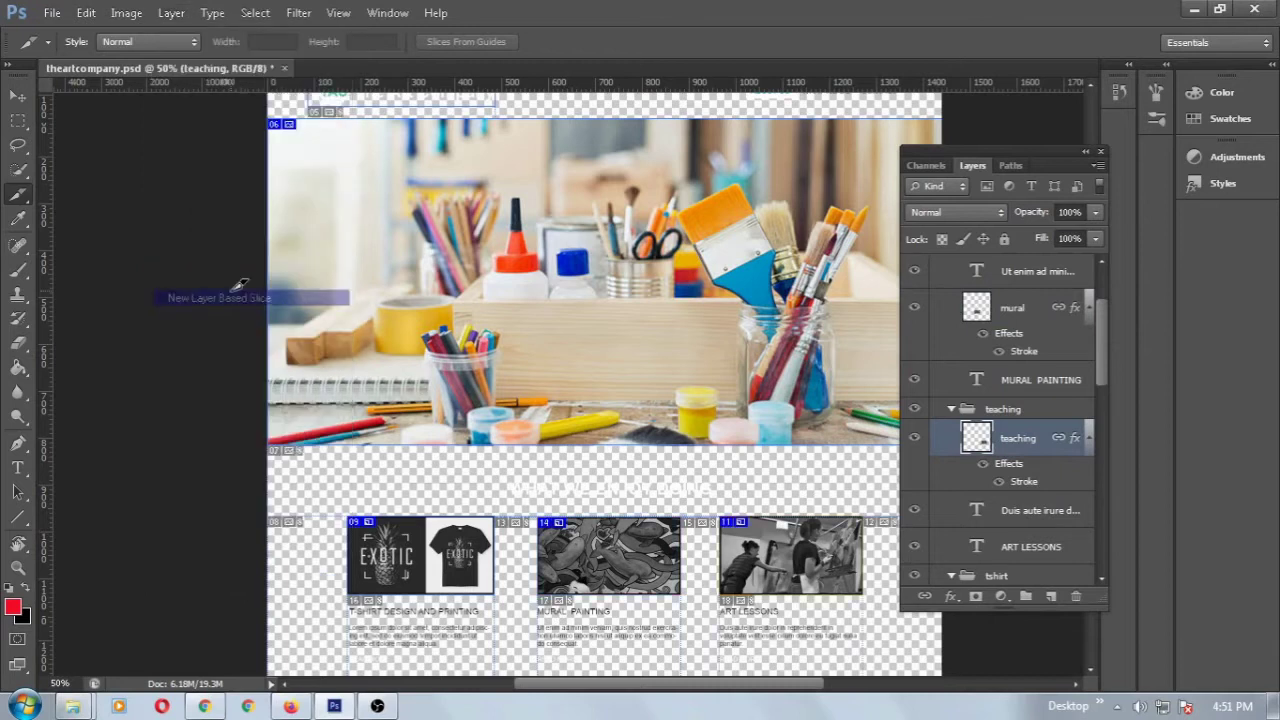
# - Switch to the Slice Select tool and name the header's TAC logo slice logo
pyautogui.press('r')
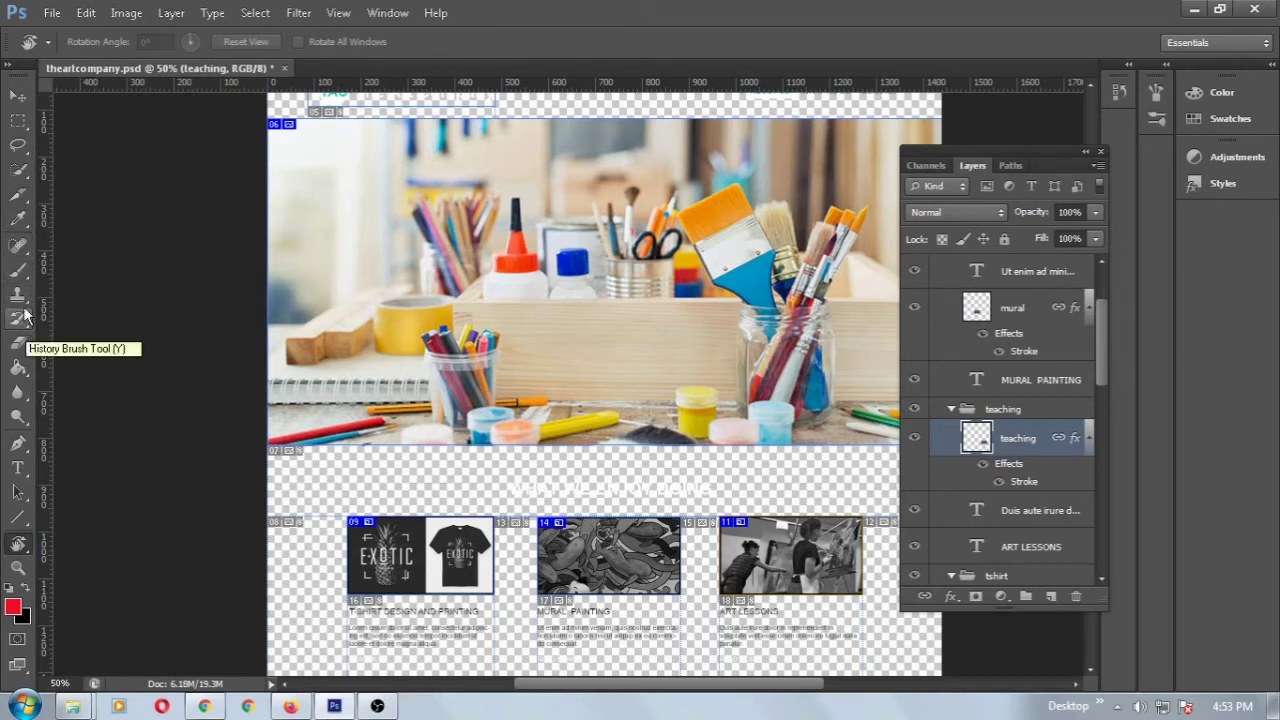
pyautogui.click(24, 208)
pyautogui.rightClick(23, 204)
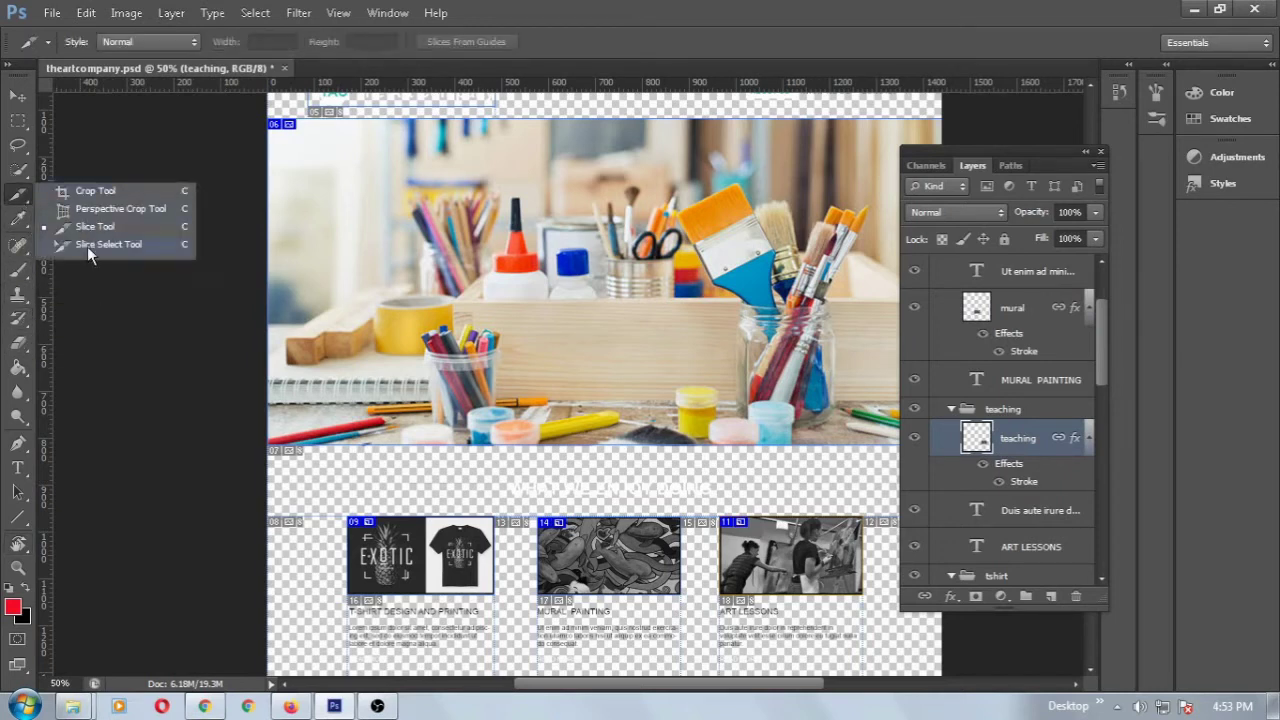
pyautogui.click(91, 244)
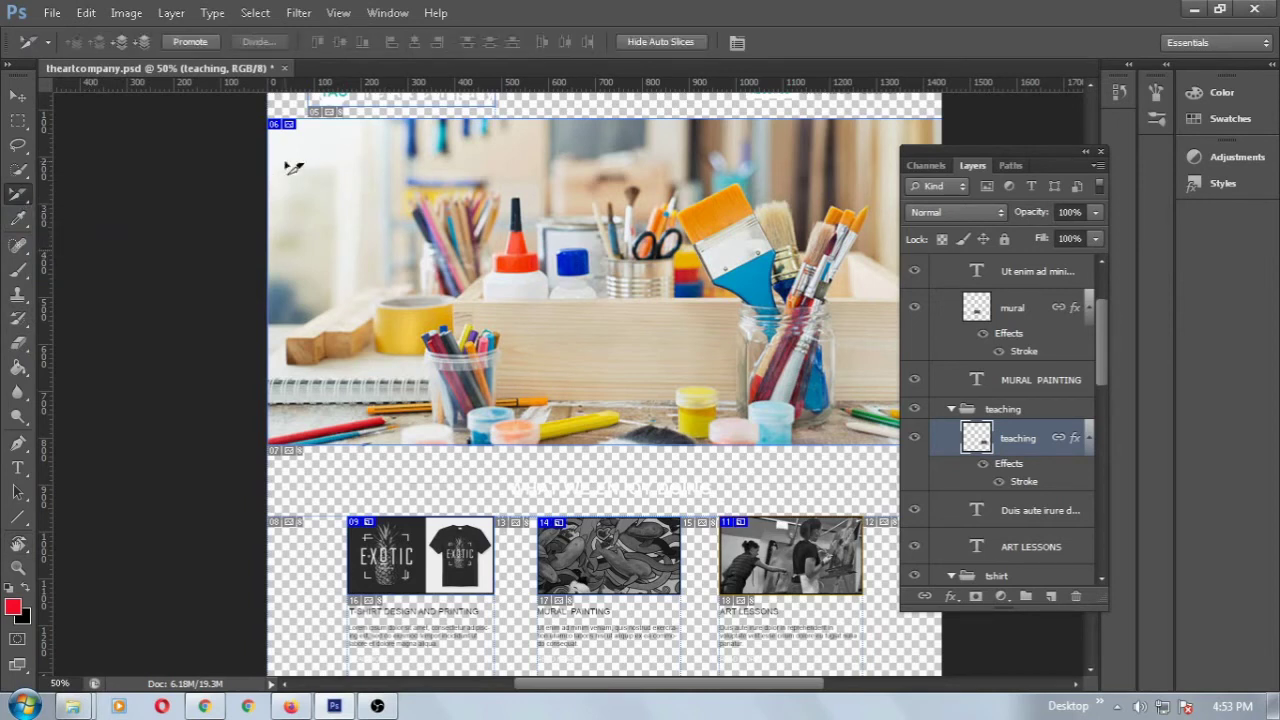
pyautogui.scroll(1, 395, 115)
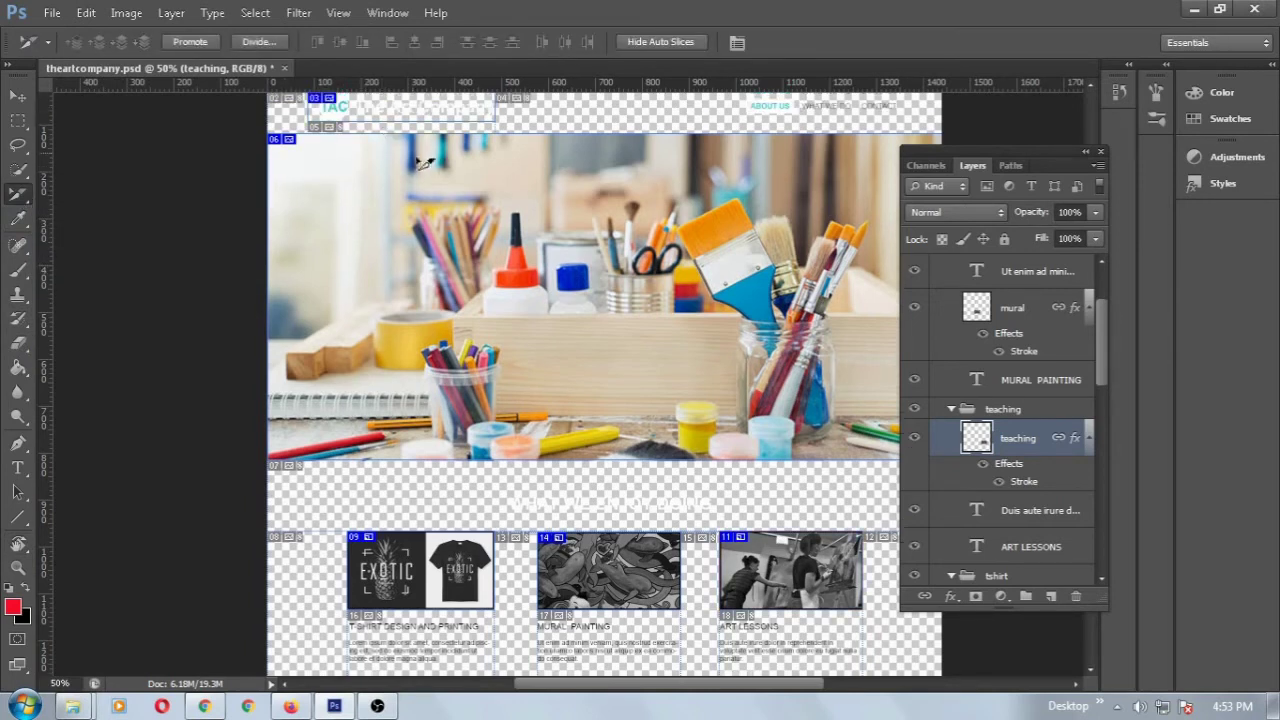
pyautogui.doubleClick(408, 117)
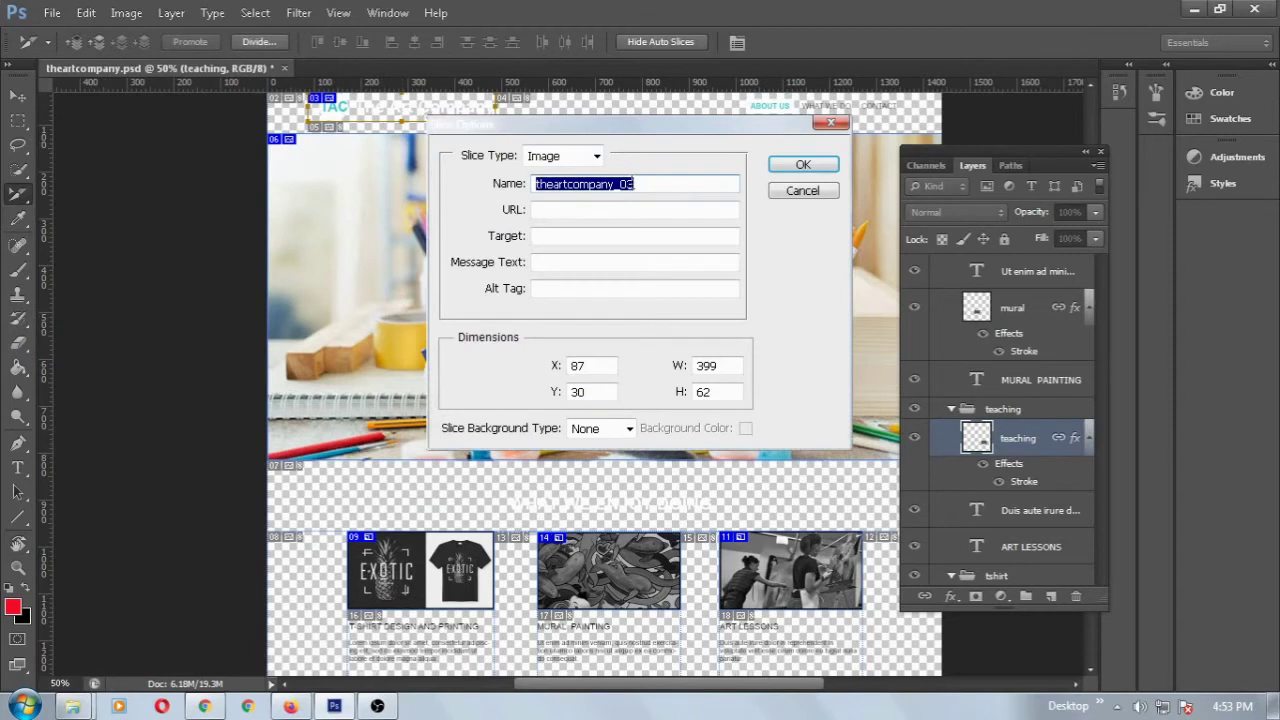
pyautogui.write('logo')
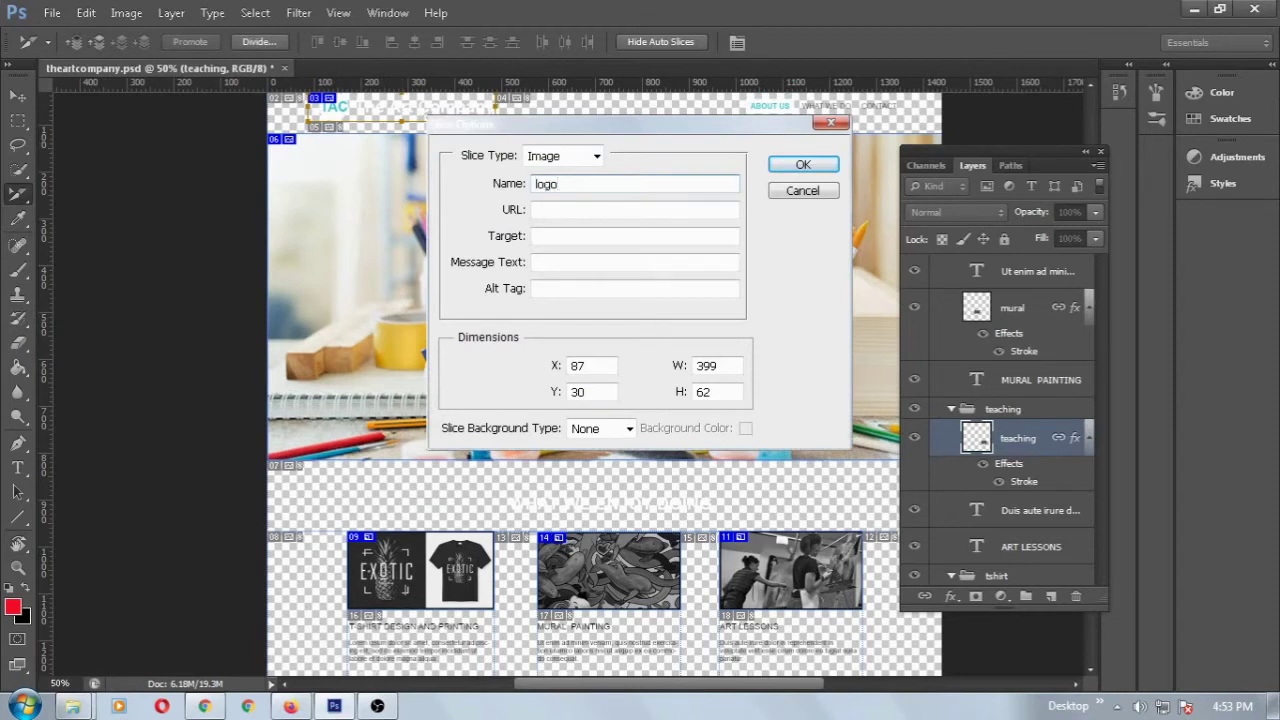
pyautogui.click(803, 164)
# - Name the full-width banner image slice bannerImg
pyautogui.doubleClick(538, 261)
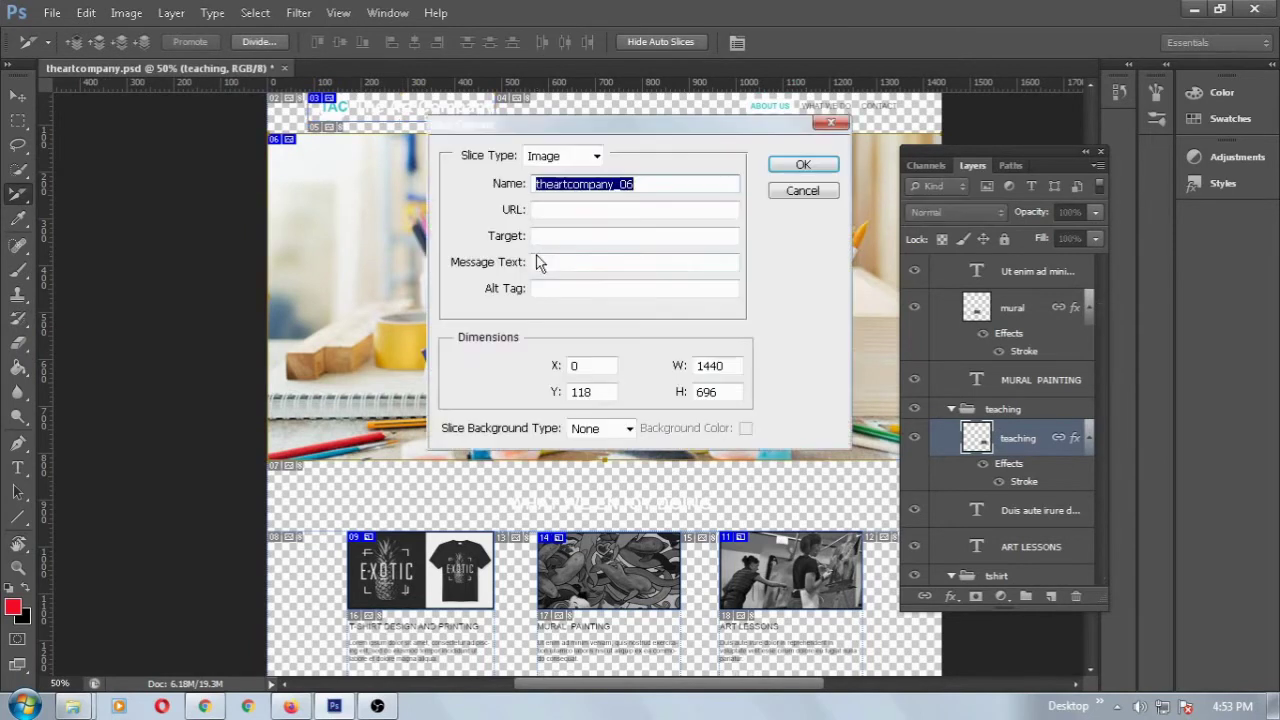
pyautogui.write('bannerImg')
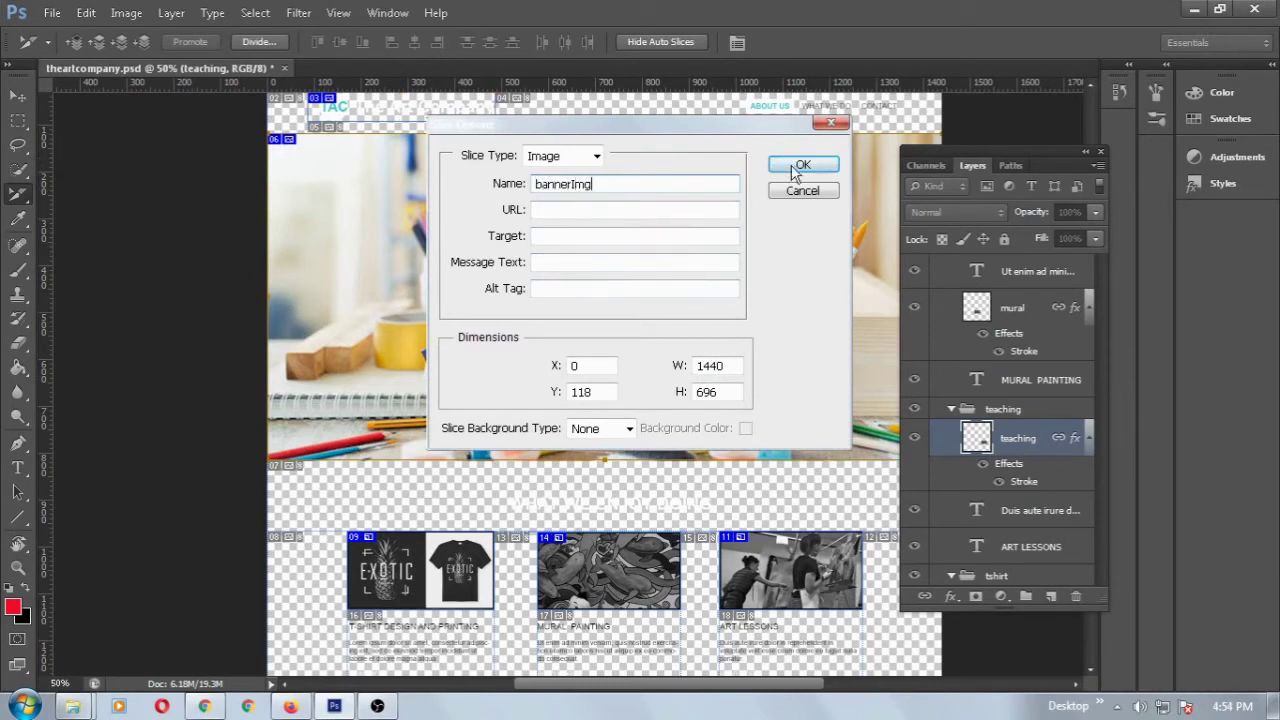
pyautogui.click(800, 164)
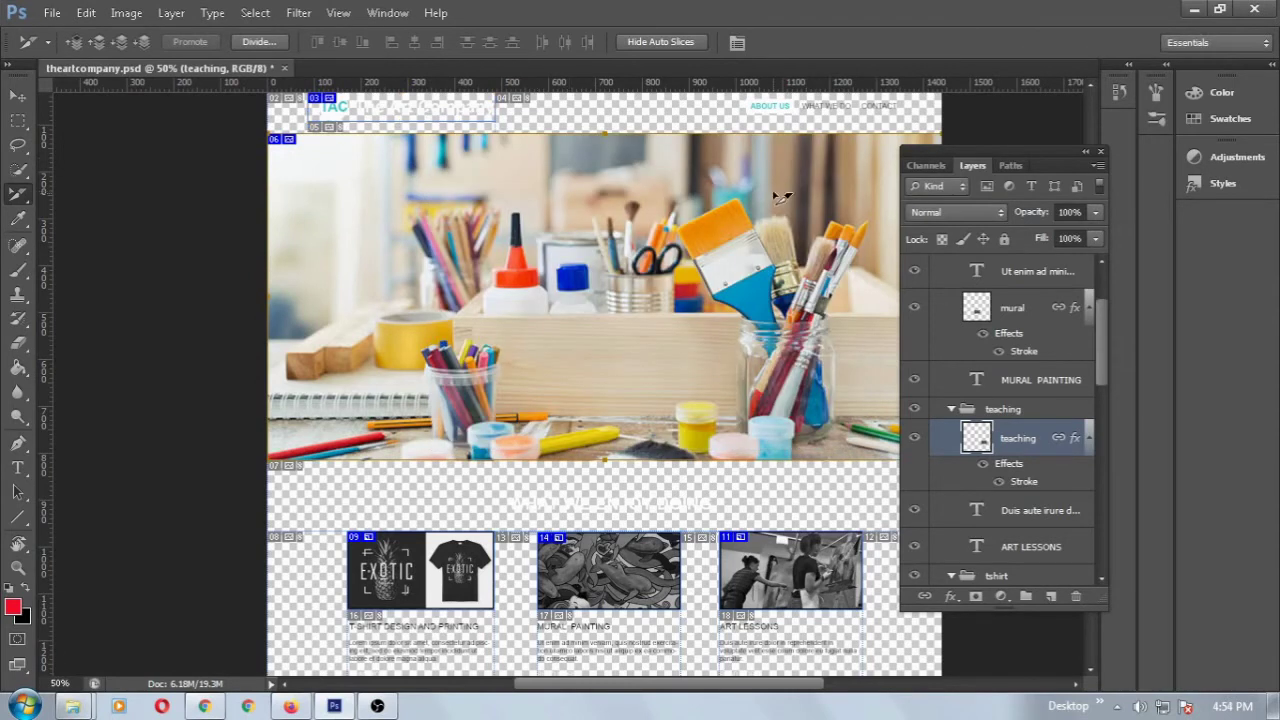
# - Name the T-shirt design picture's slice img1
pyautogui.scroll(-1, 578, 356)
pyautogui.doubleClick(440, 528)
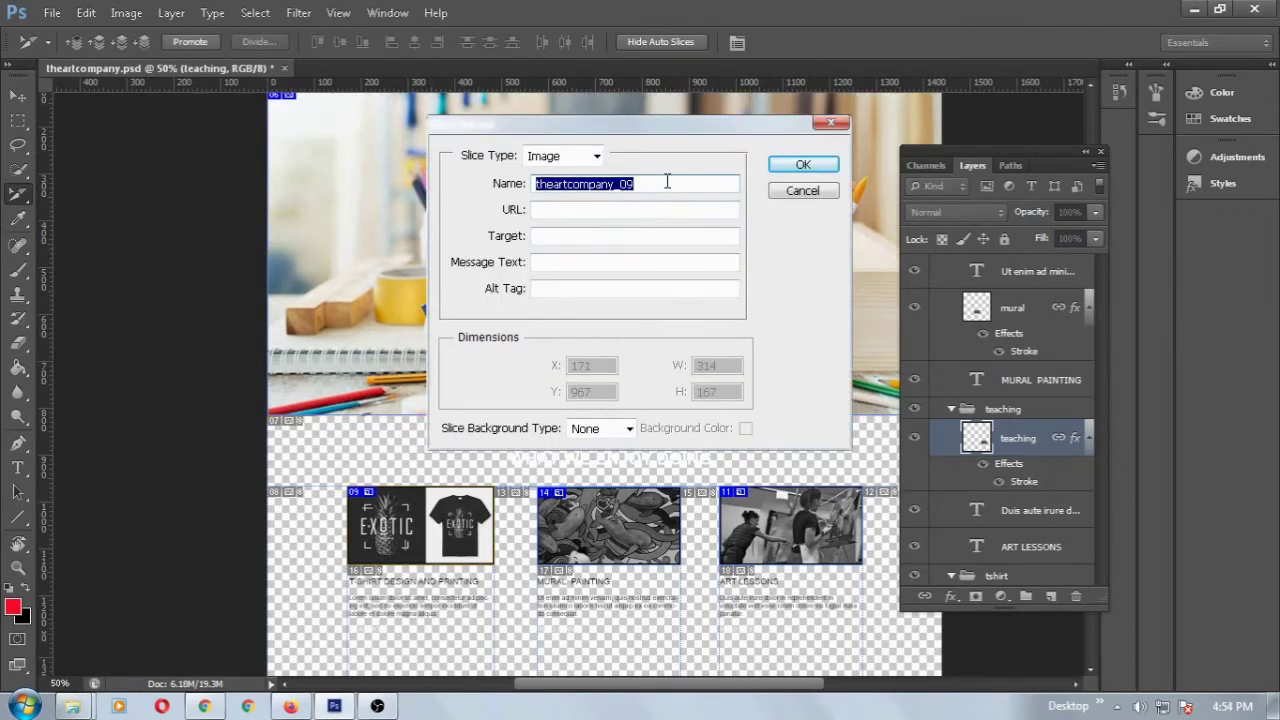
pyautogui.write('img')
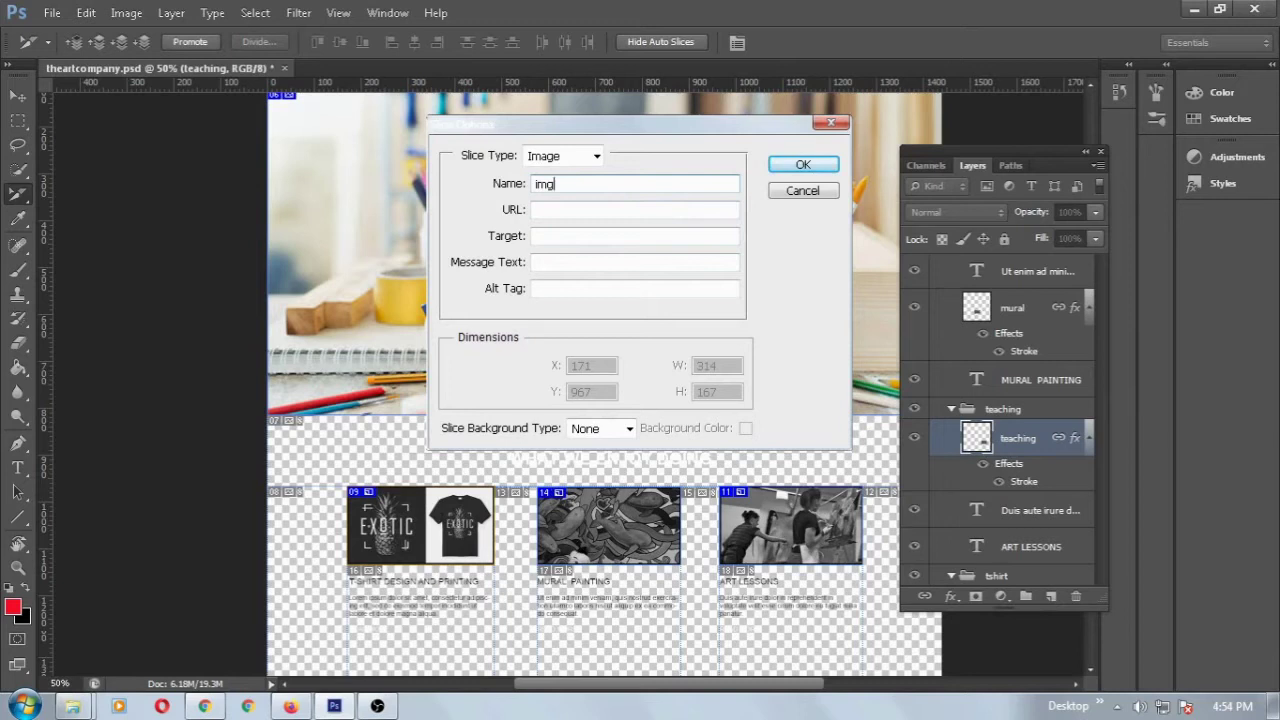
pyautogui.write('1')
pyautogui.click(803, 165)
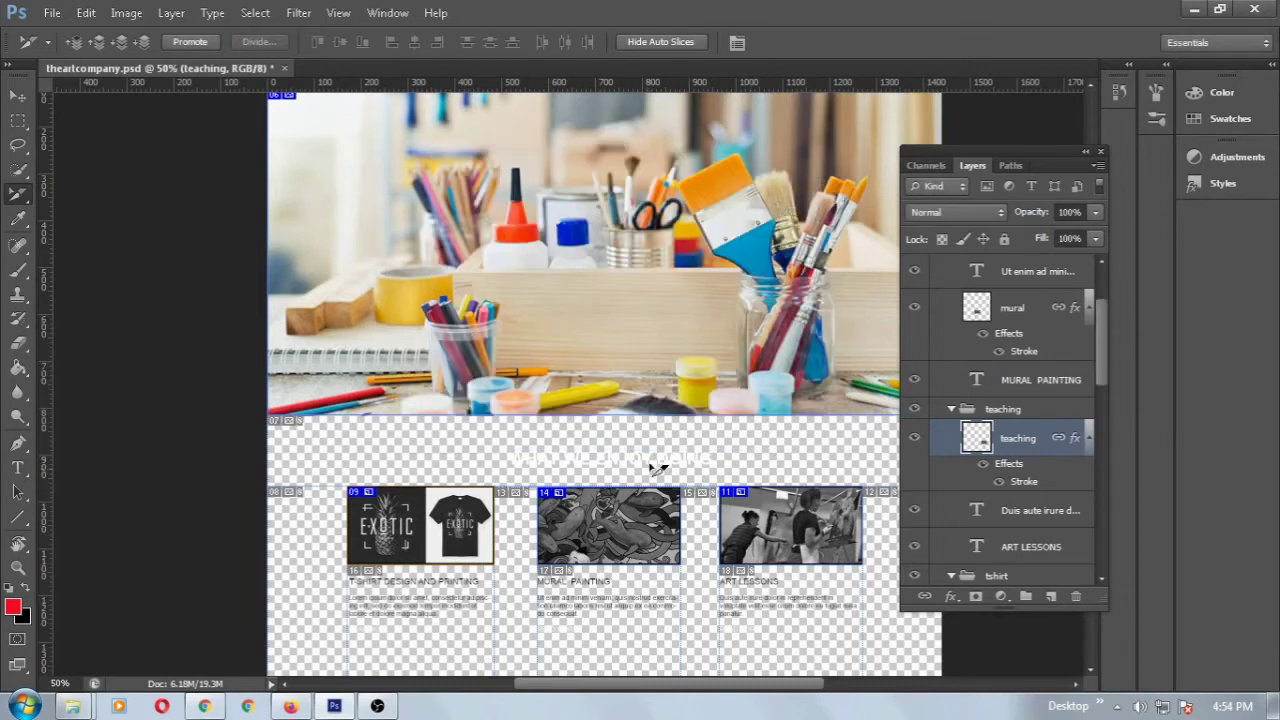
# - Name the mural painting picture's slice img2 and the art lessons picture's slice img3
pyautogui.doubleClick(614, 534)
pyautogui.write('img2')
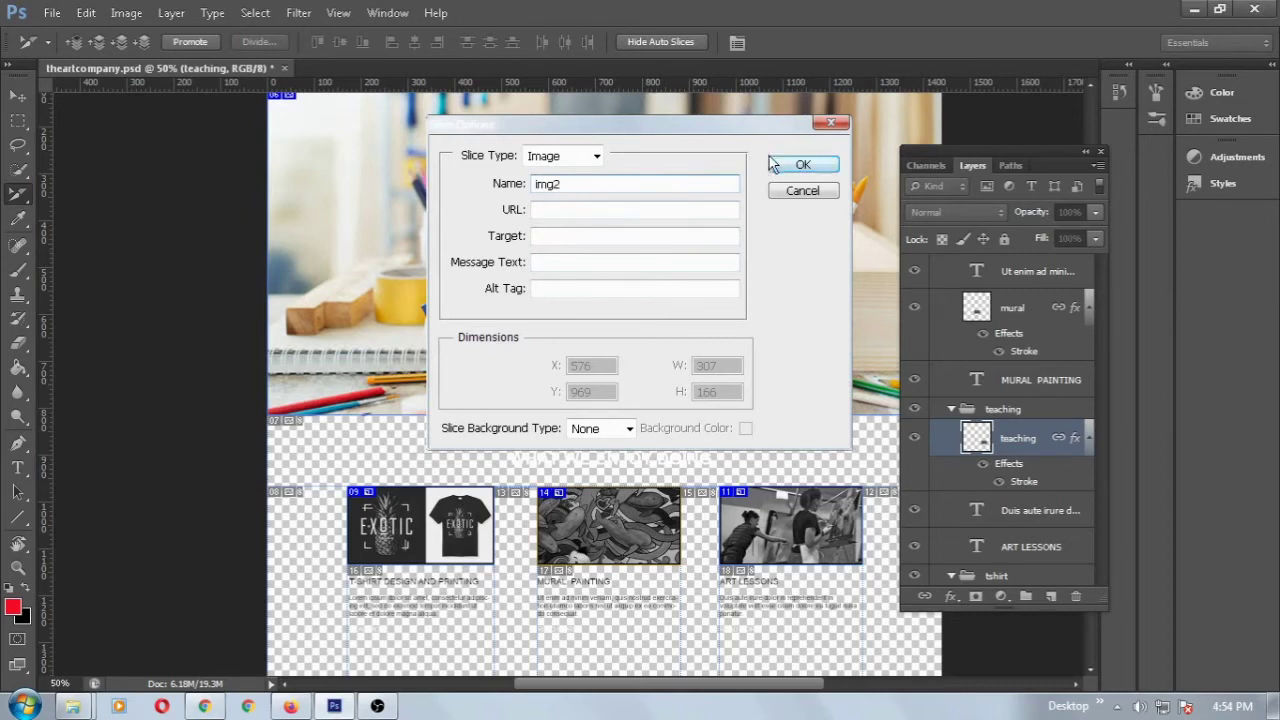
pyautogui.click(803, 165)
pyautogui.doubleClick(790, 525)
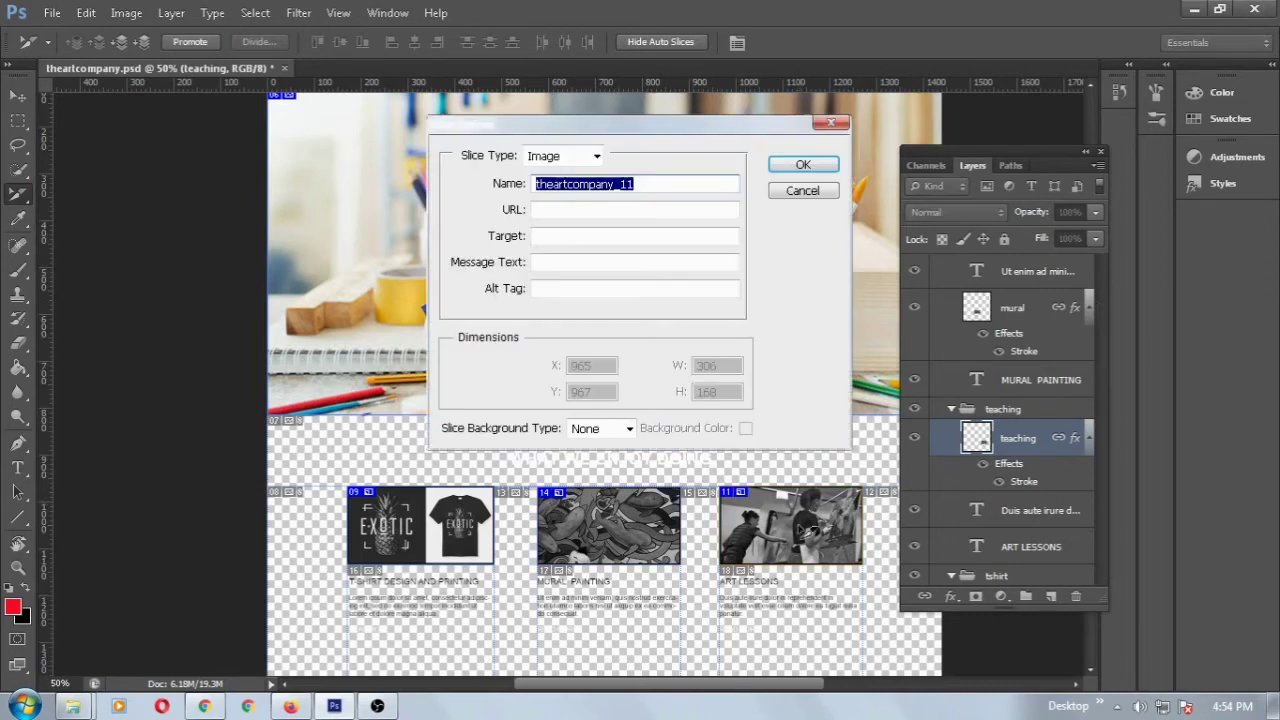
pyautogui.write('img')
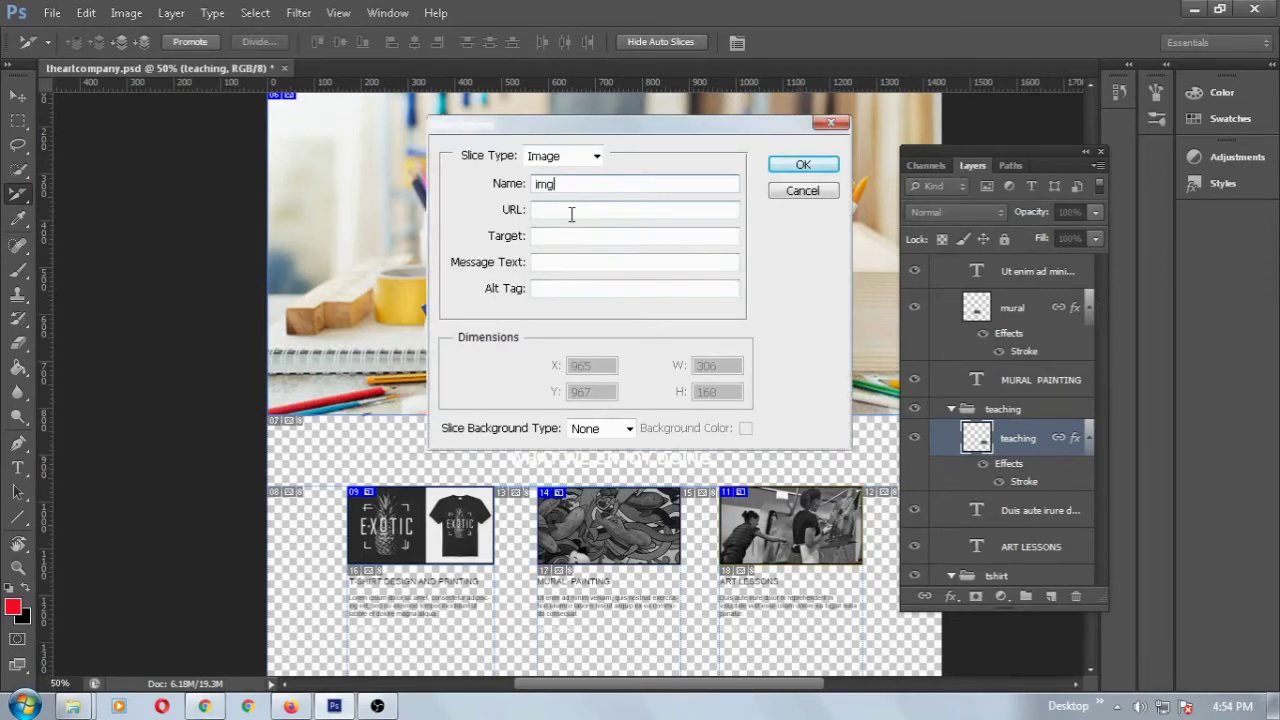
pyautogui.write('3')
pyautogui.click(803, 165)
# - Start a Save for Web export and set the logo slice's format to PNG-24
pyautogui.scroll(1, 95, 410)
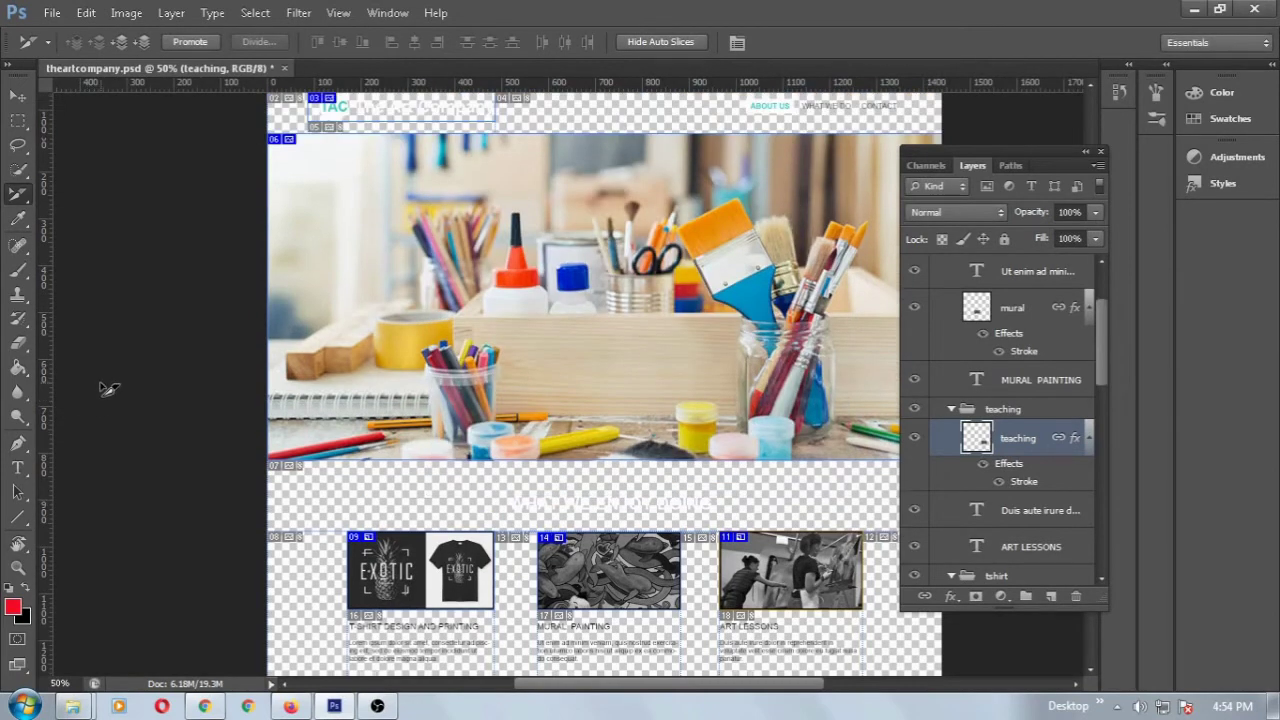
pyautogui.hotkey('ctrl', '-')
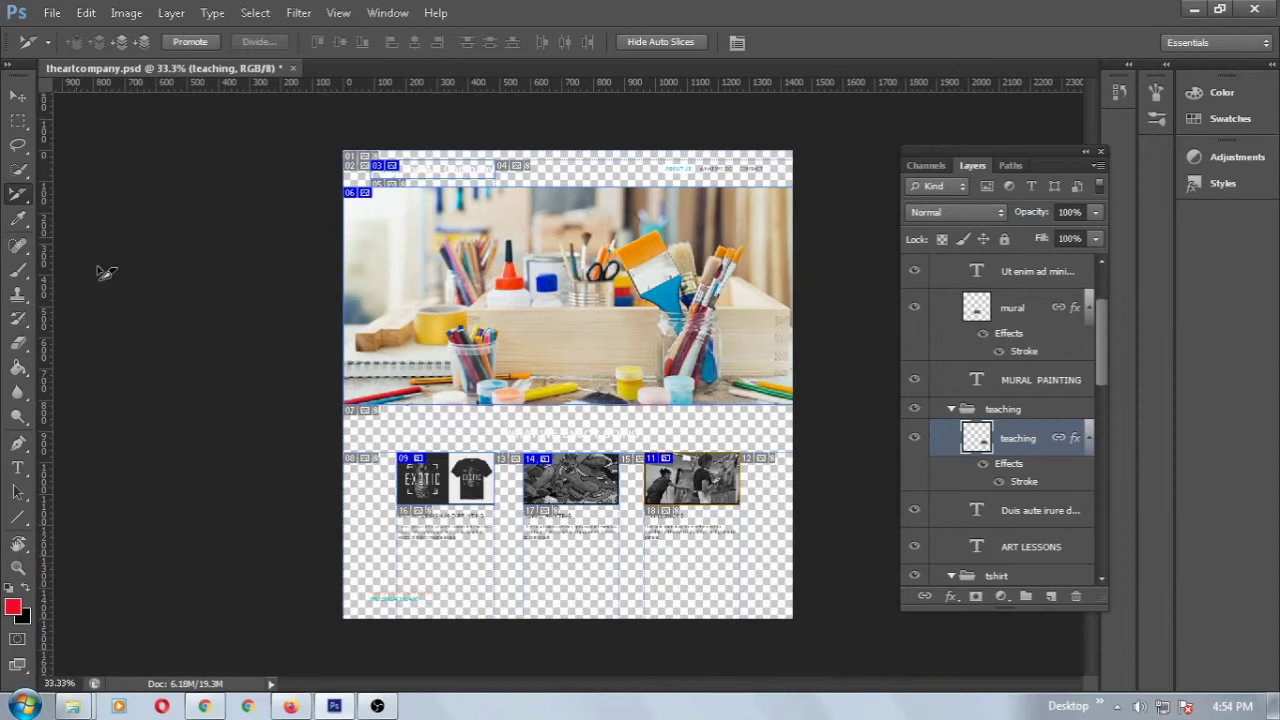
pyautogui.click(52, 12)
pyautogui.click(100, 249)
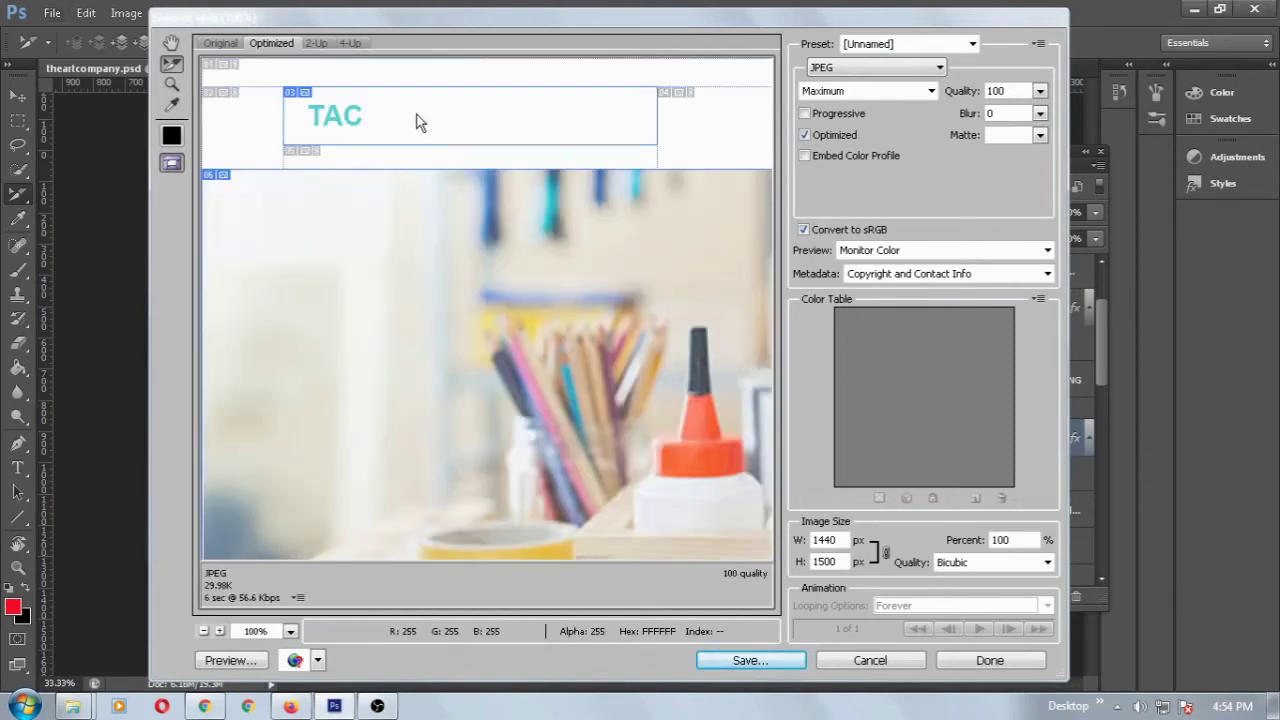
pyautogui.click(416, 116)
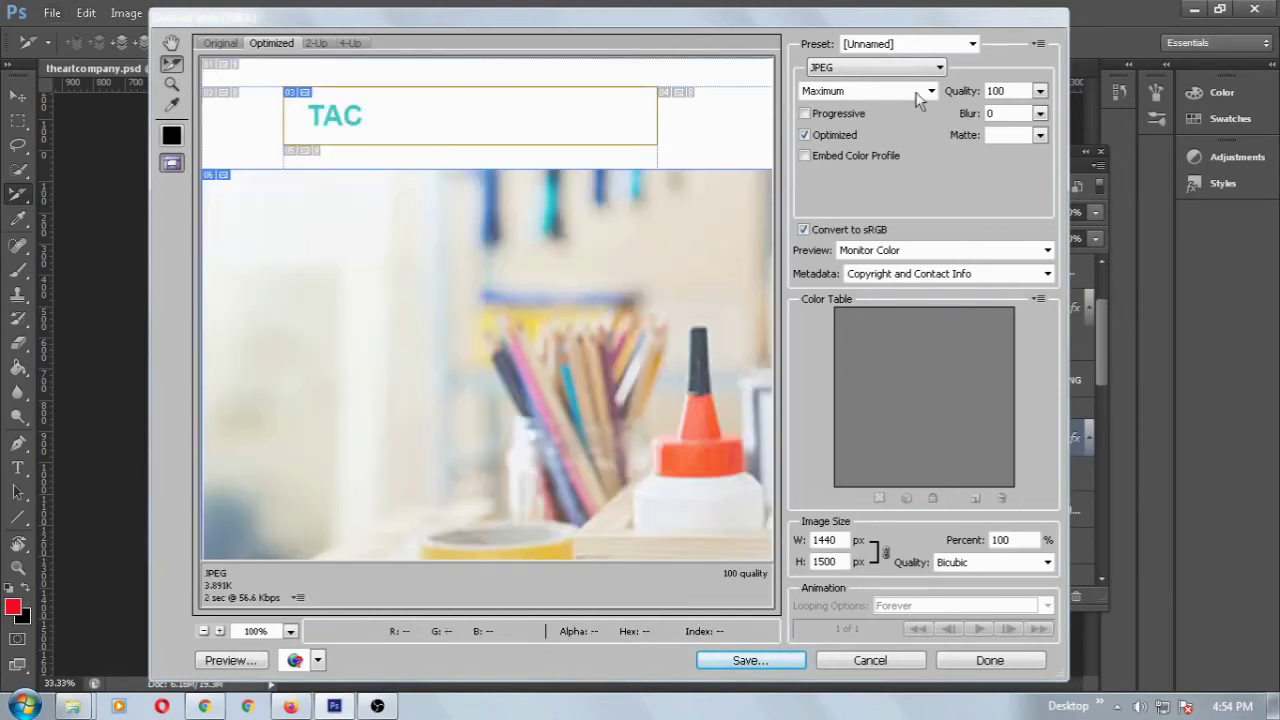
pyautogui.click(941, 68)
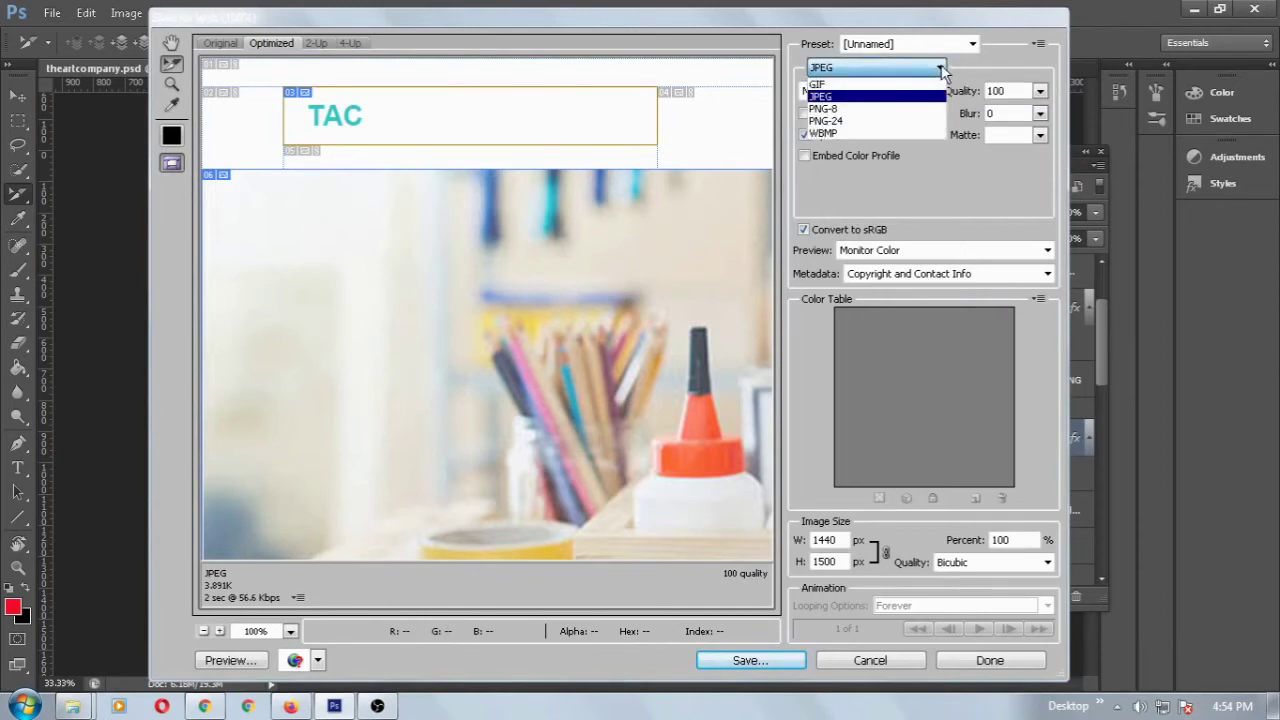
pyautogui.click(860, 121)
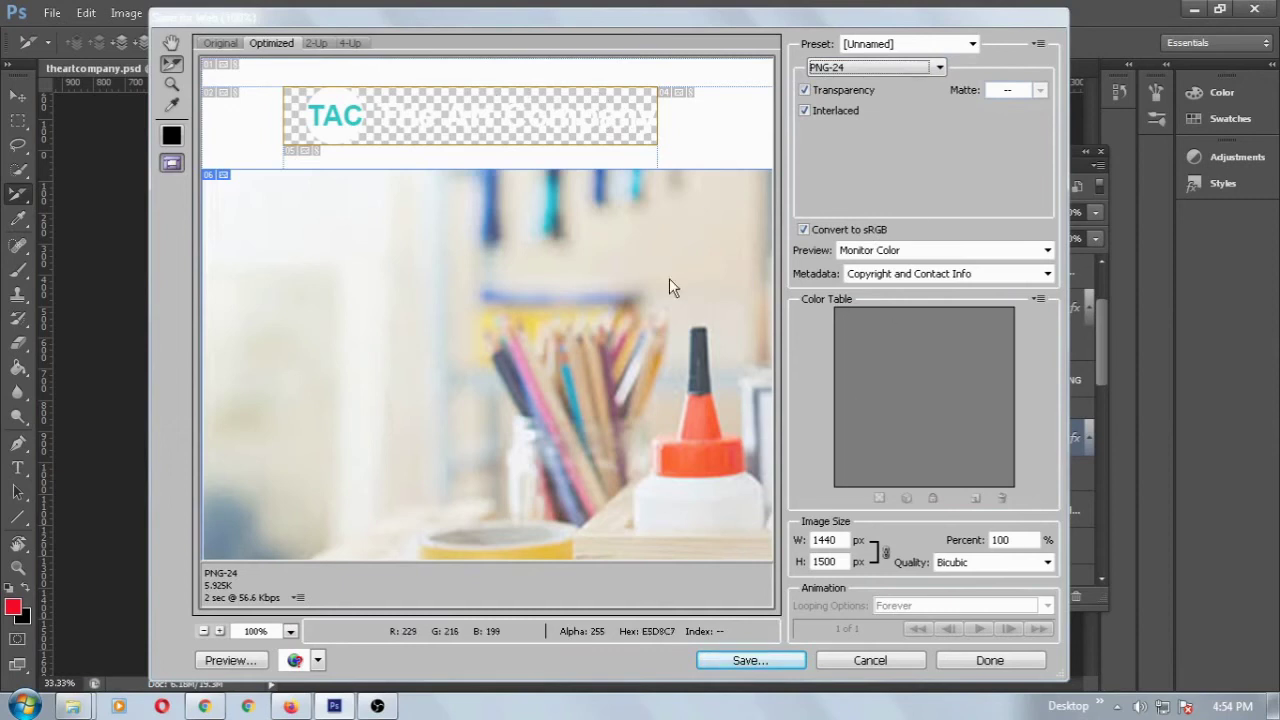
# - Try a JPEG quality of 89 on the banner slice and return it to 100
pyautogui.hotkey('ctrl', 'z')
pyautogui.click(940, 67)
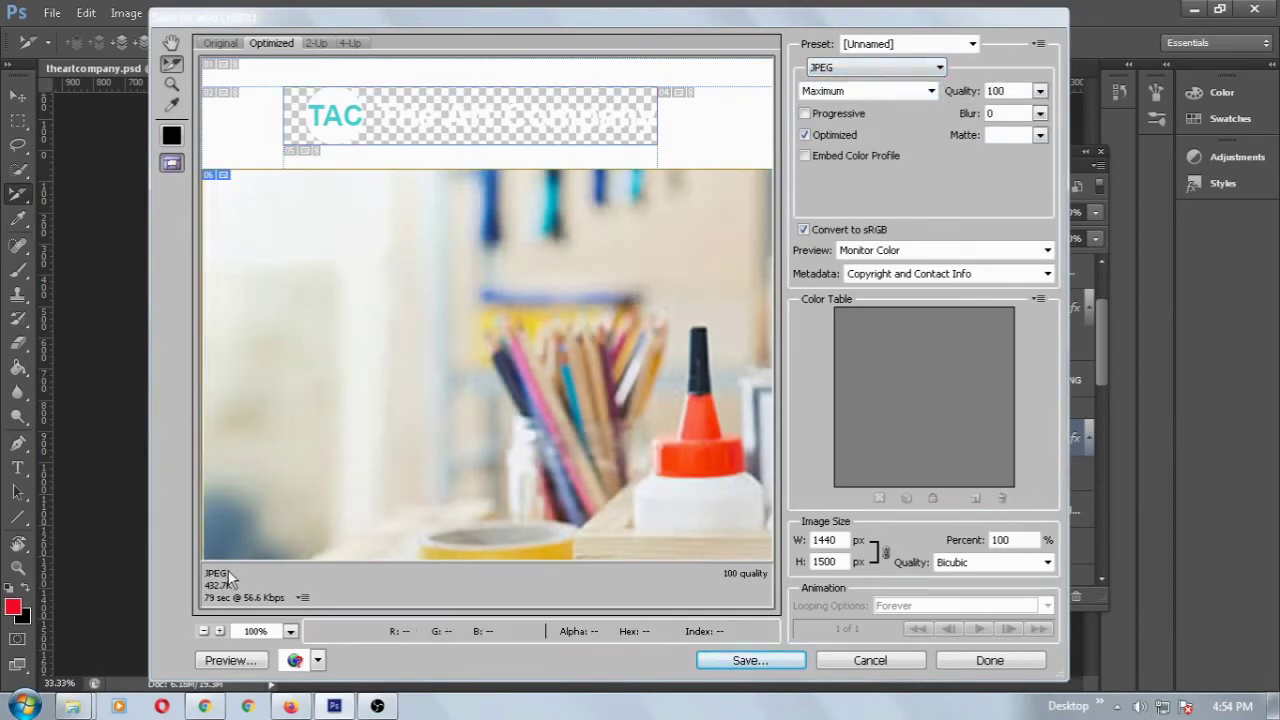
pyautogui.click(1040, 91)
pyautogui.moveTo(1040, 120); pyautogui.dragTo(1033, 120)
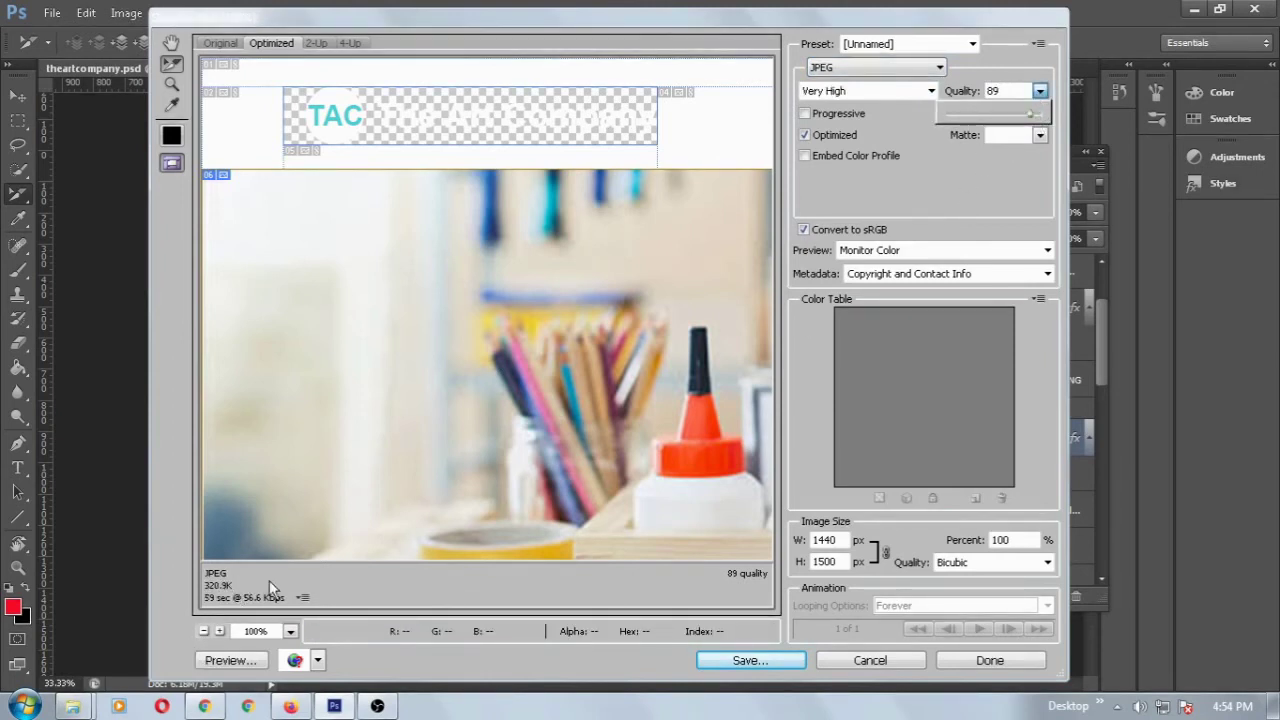
pyautogui.moveTo(1036, 120); pyautogui.dragTo(1058, 118)
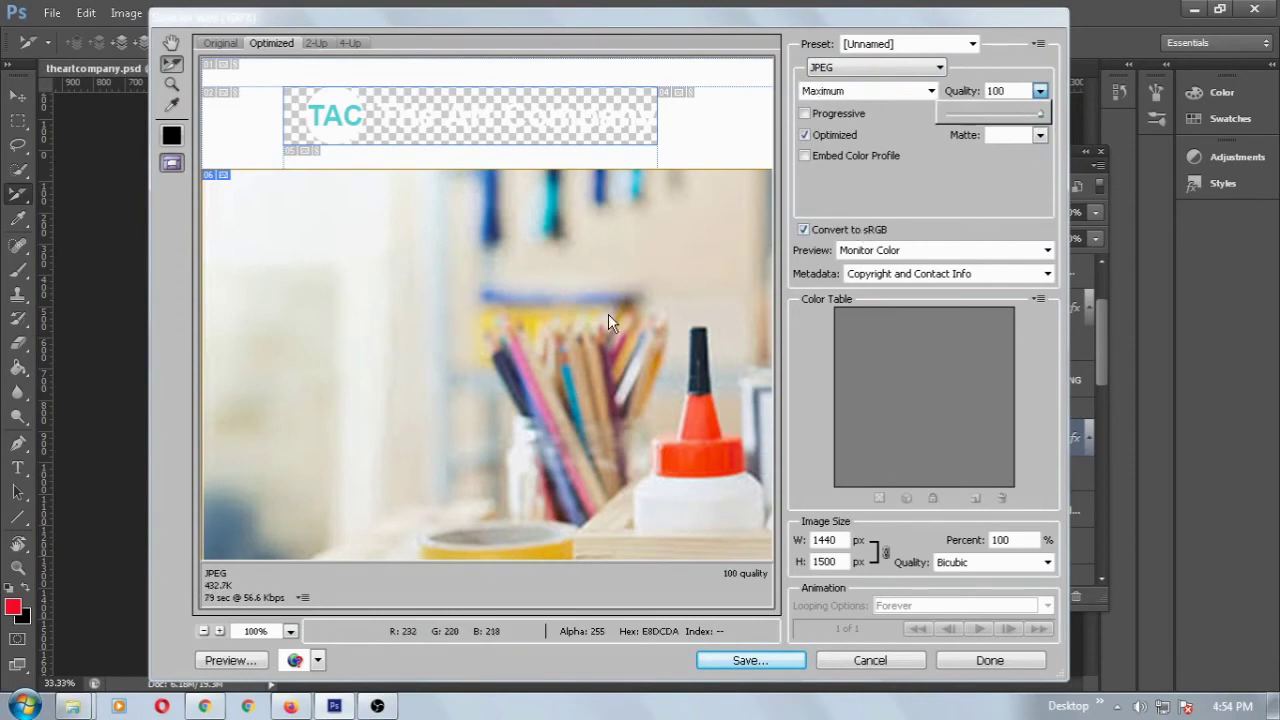
# - Check the three service picture slices, then export all slices as Images Only into the tac folder, with the file name theartcompany
pyautogui.scroll(-10, 608, 171)
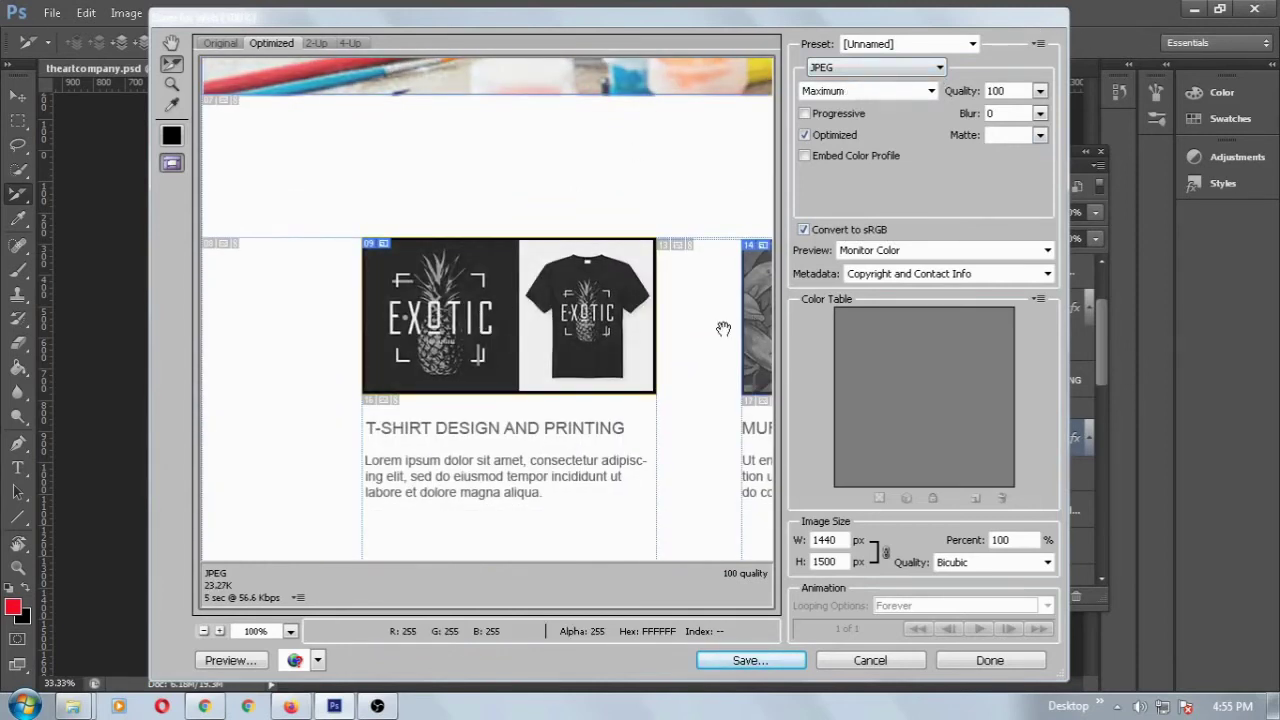
pyautogui.moveTo(723, 329); pyautogui.dragTo(527, 321)
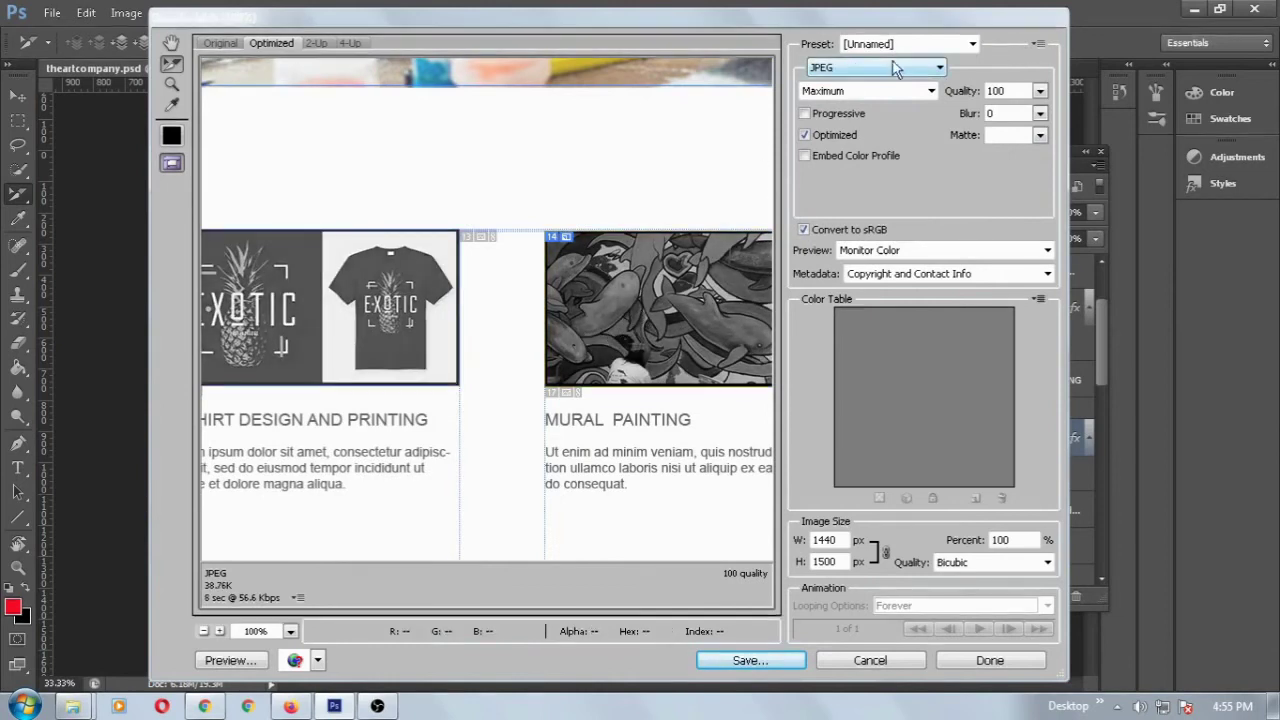
pyautogui.moveTo(697, 290); pyautogui.dragTo(579, 259)
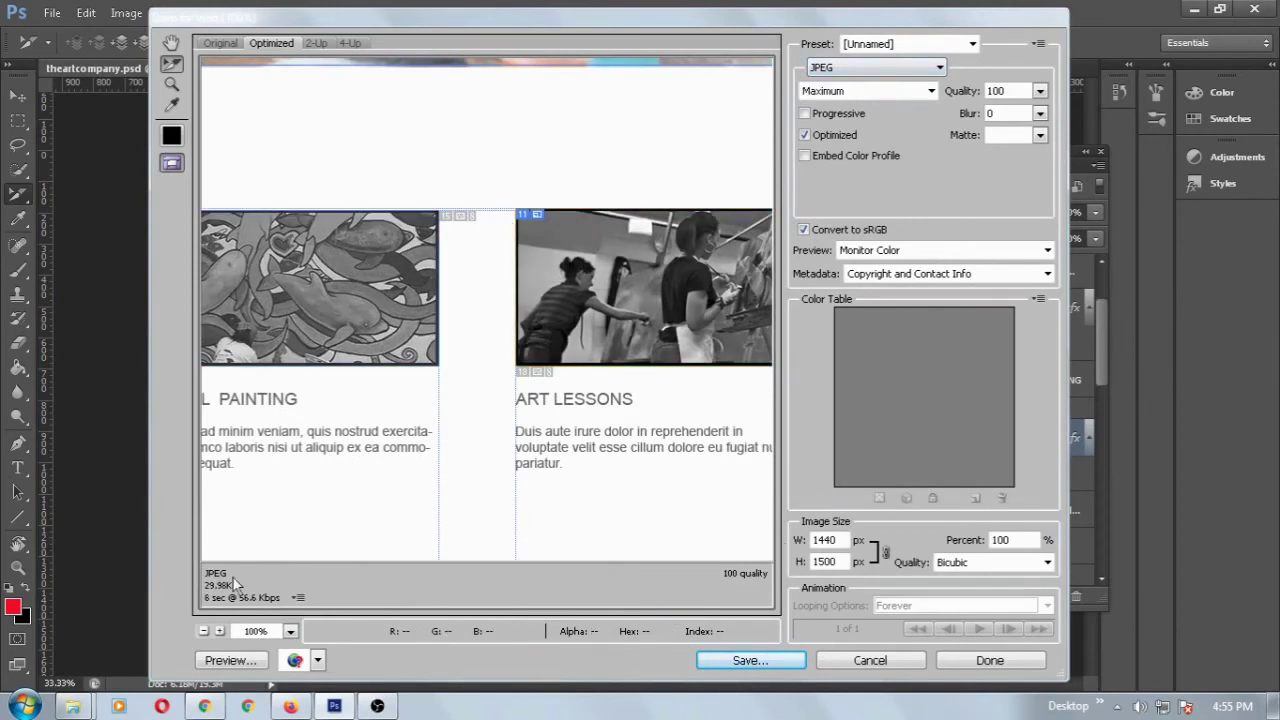
pyautogui.click(762, 659)
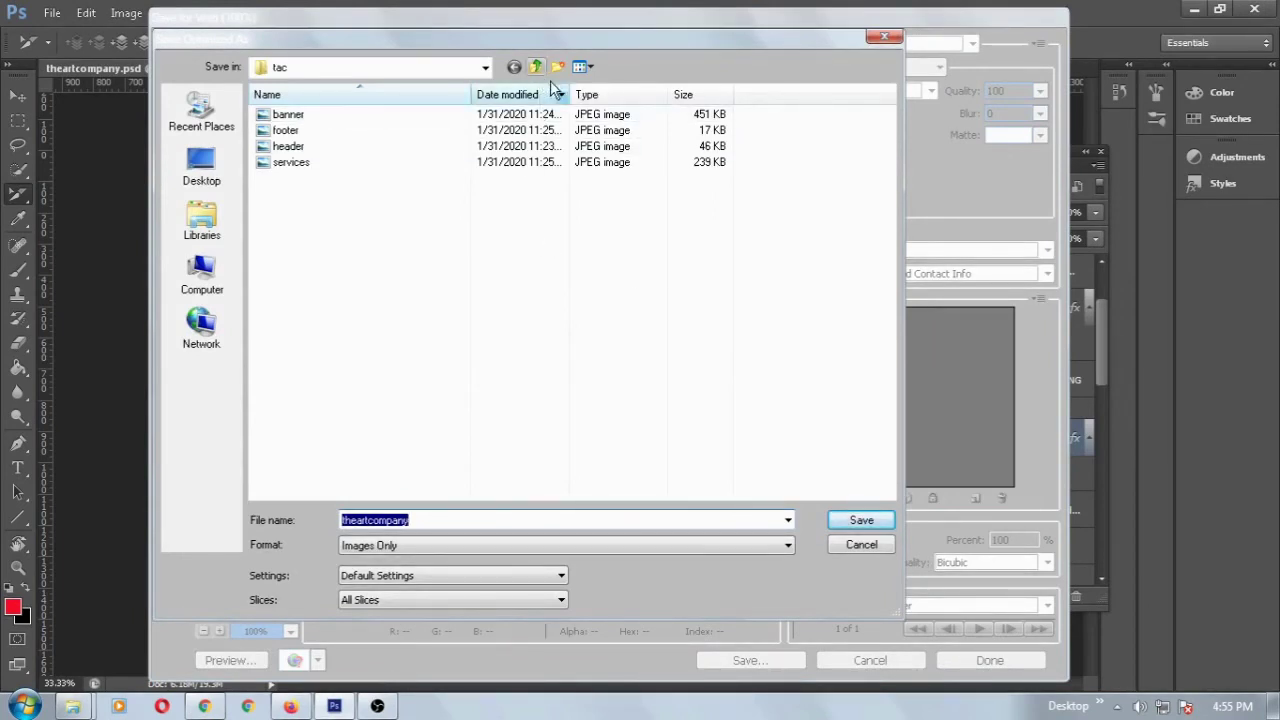
pyautogui.click(862, 521)
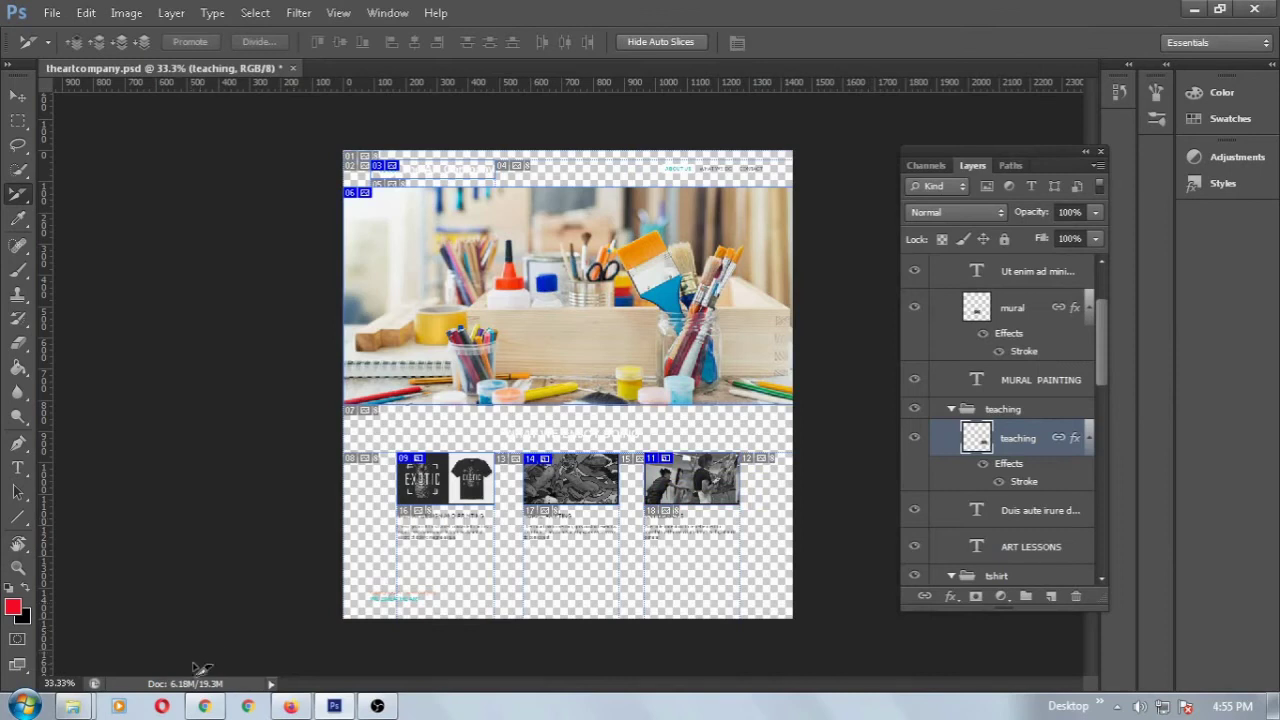
# - Switch to Windows Explorer, open the images folder inside tac, and preview the exported bannerImg picture
pyautogui.moveTo(73, 710)
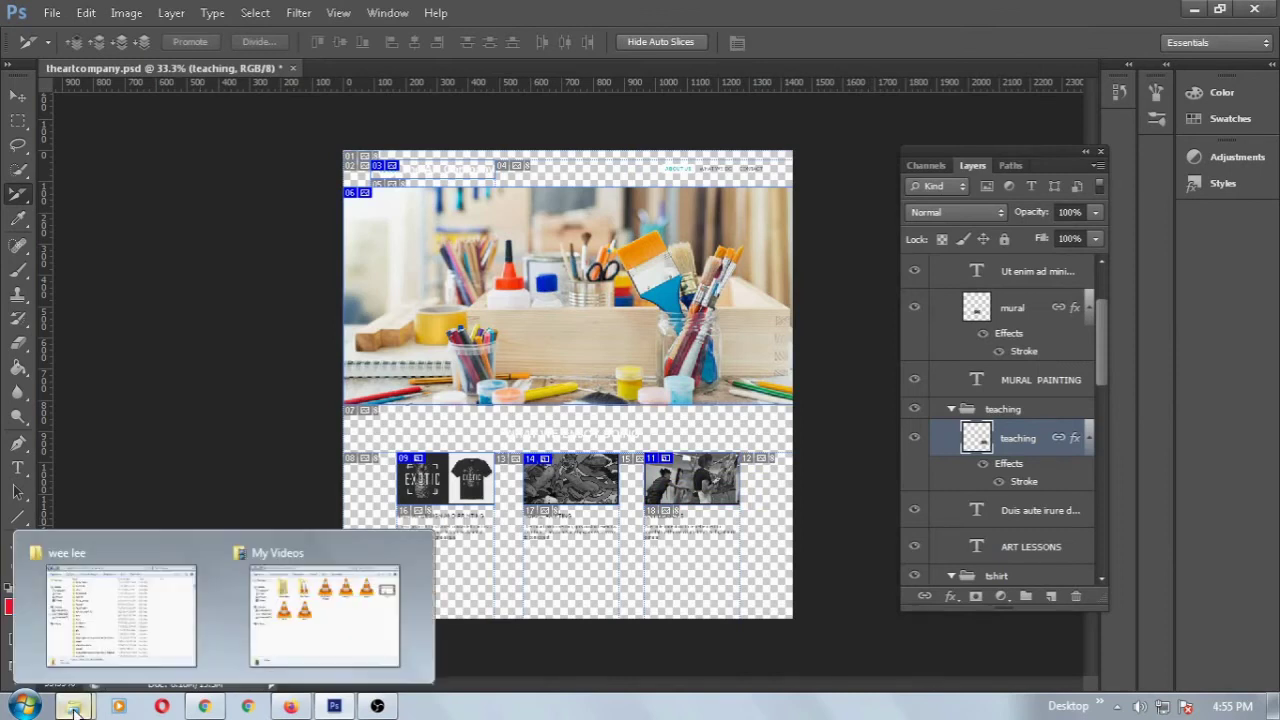
pyautogui.click(91, 595)
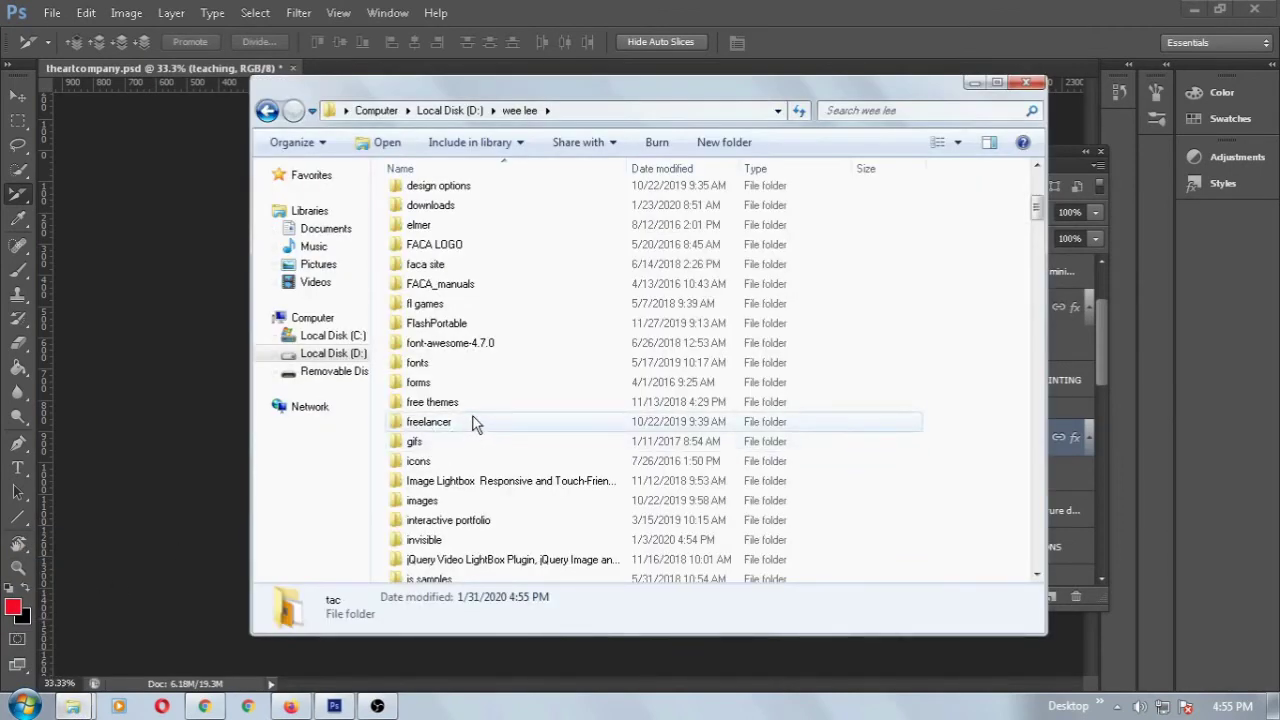
pyautogui.scroll(-5, 472, 428)
pyautogui.scroll(-9, 476, 422)
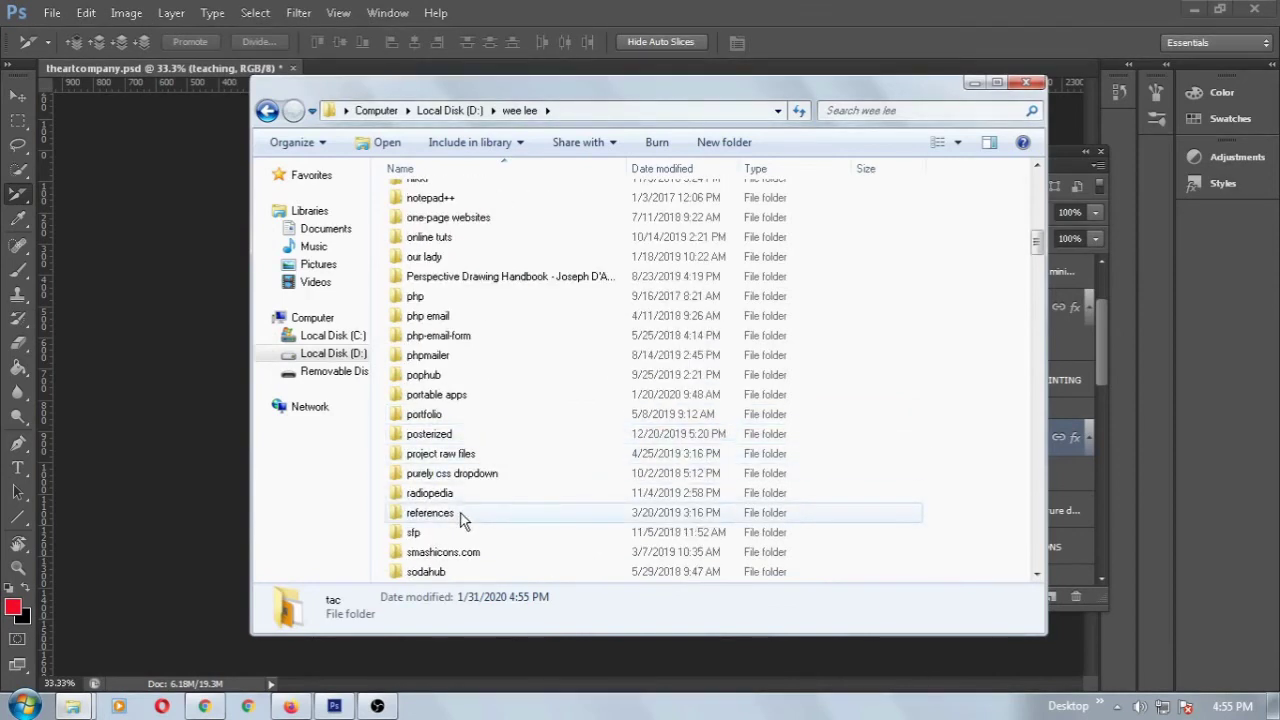
pyautogui.doubleClick(425, 458)
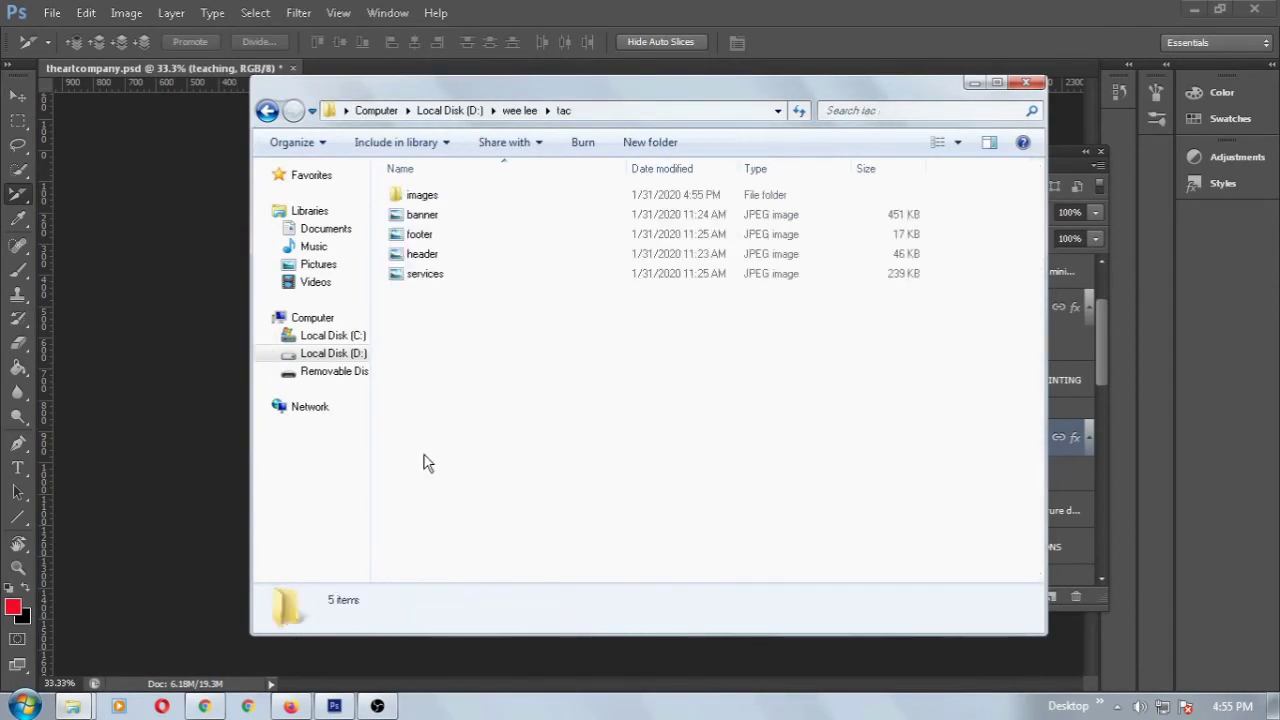
pyautogui.doubleClick(432, 199)
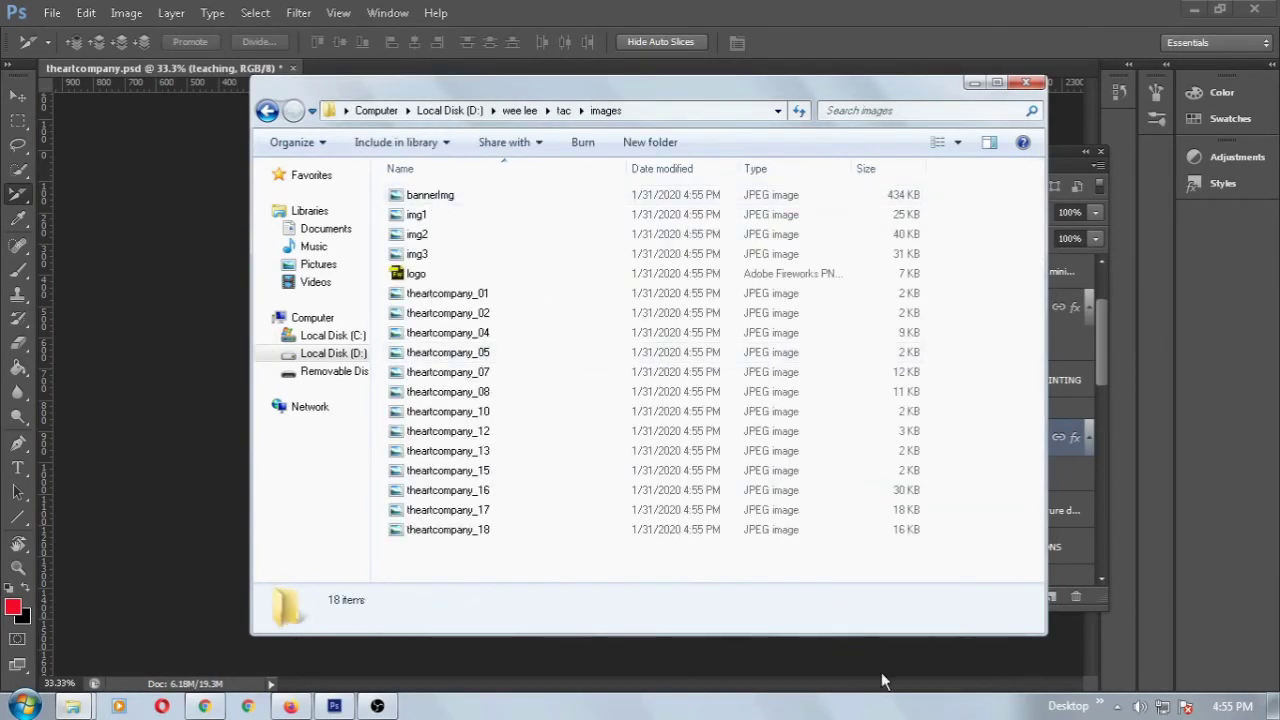
pyautogui.doubleClick(440, 195)
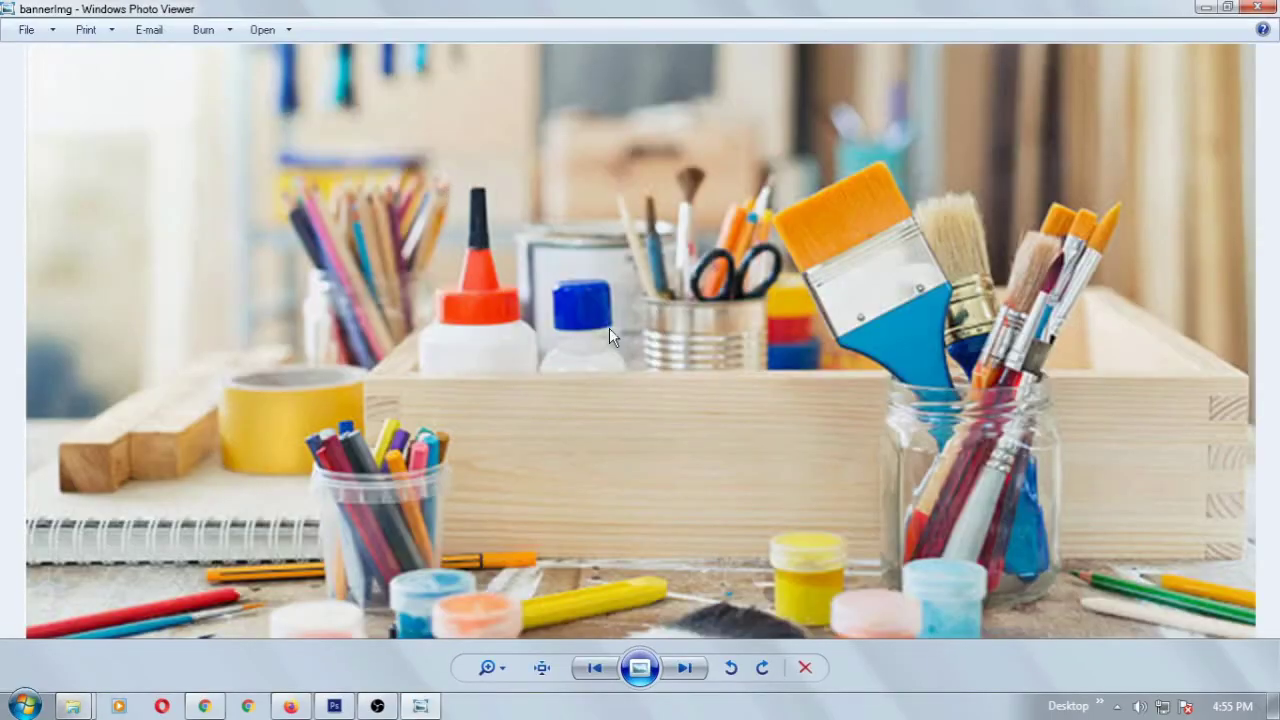
pyautogui.click(1255, 7)
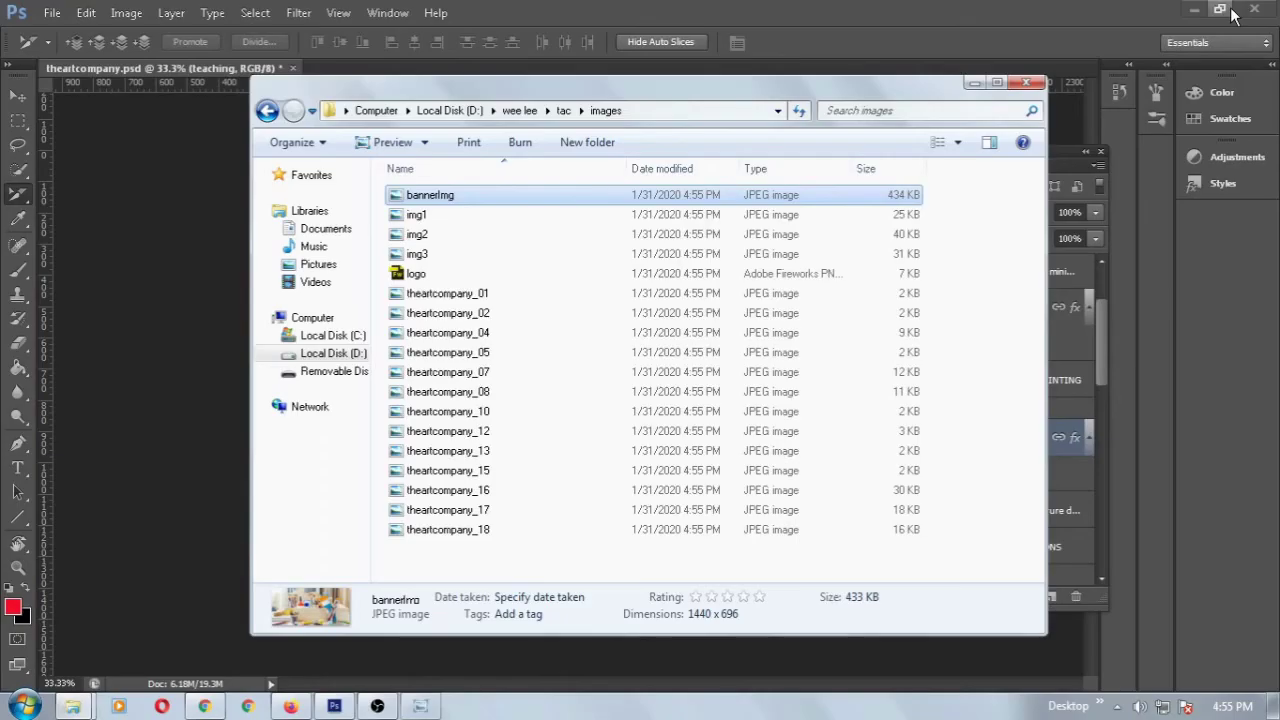
# - Show the exported files as thumbnails and delete the unneeded images theartcompany_01 through theartcompany_18, keeping bannerImg, img1, img2, img3 and logo
pyautogui.click(961, 140)
pyautogui.click(1015, 54)
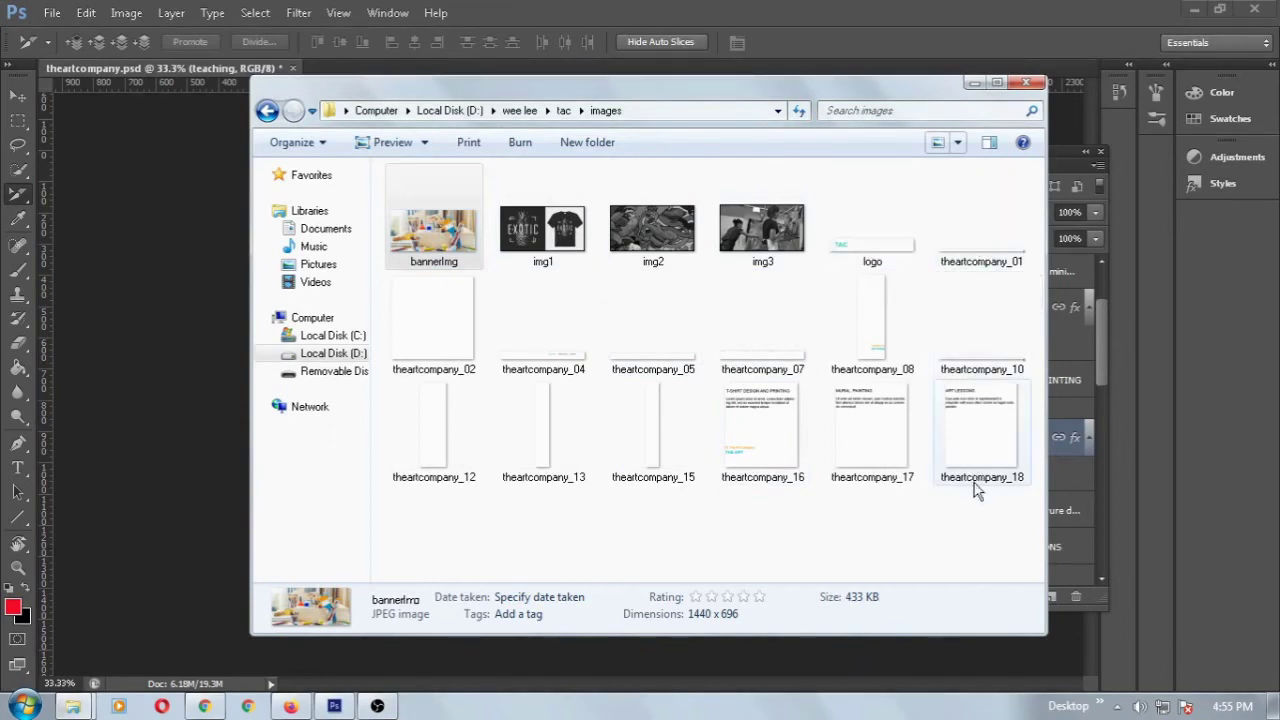
pyautogui.moveTo(1000, 530); pyautogui.dragTo(380, 320)
pyautogui.press('Delete')
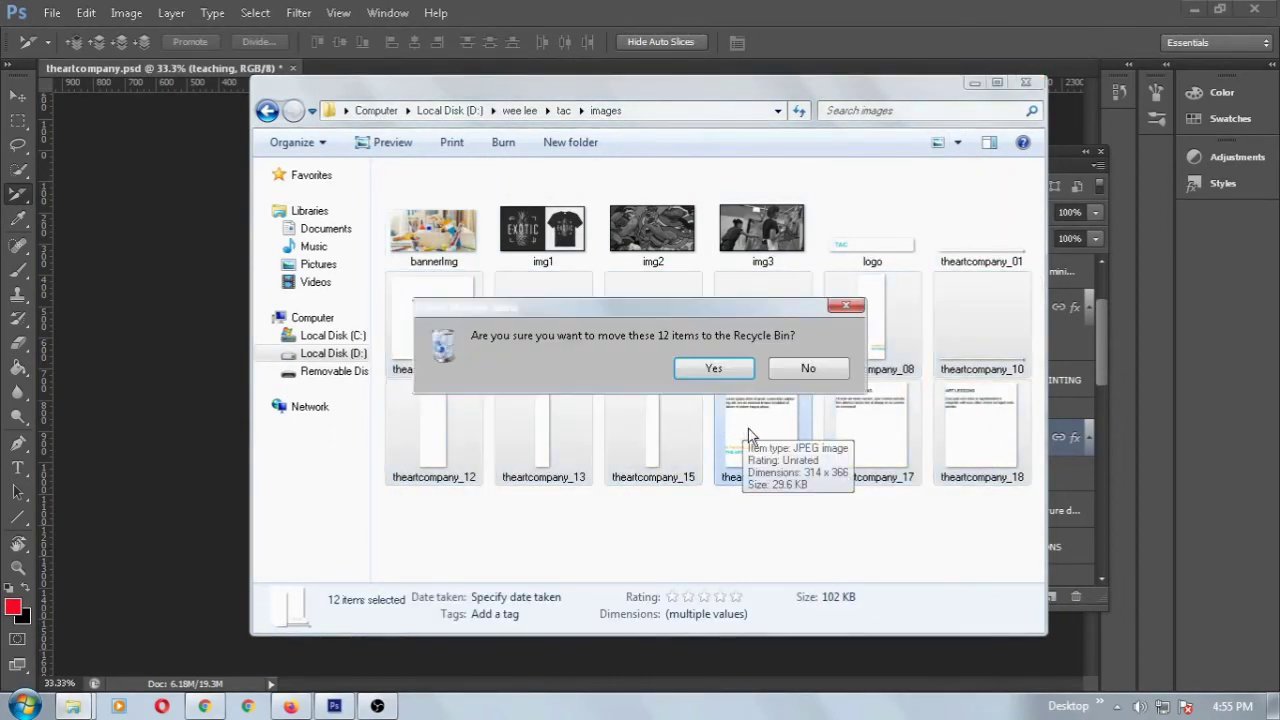
pyautogui.click(706, 373)
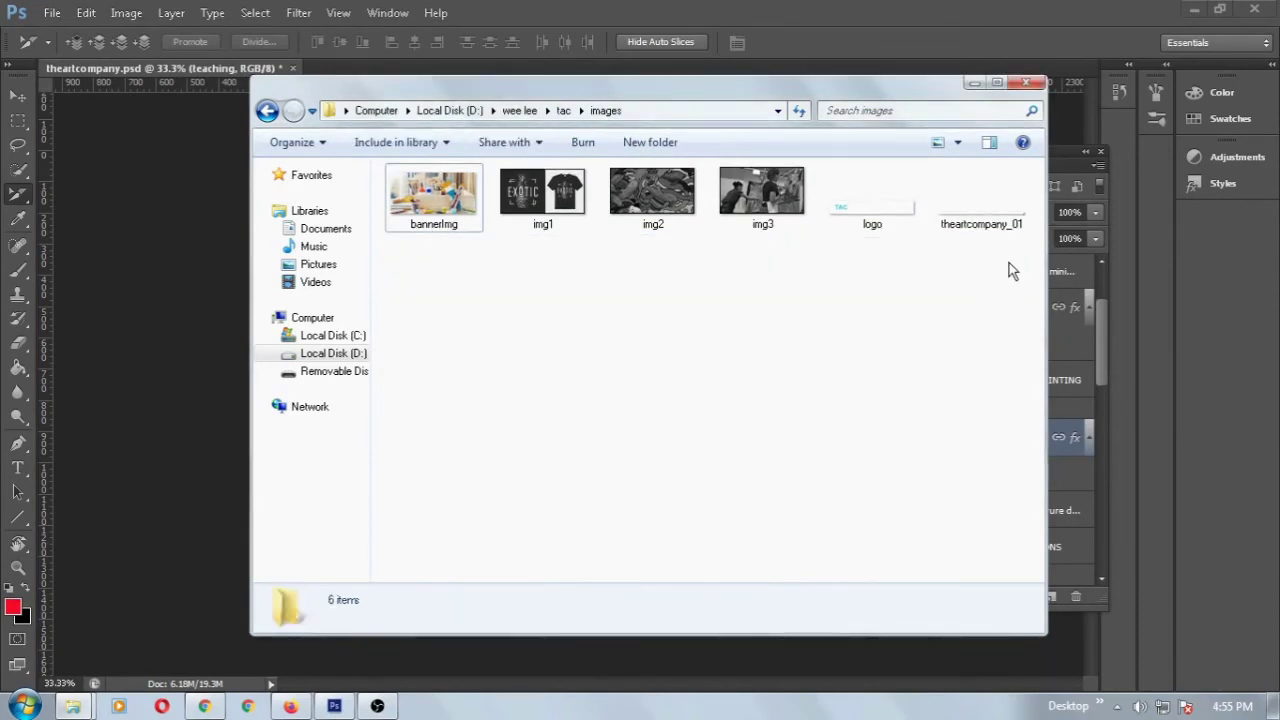
pyautogui.moveTo(1008, 260); pyautogui.dragTo(972, 205)
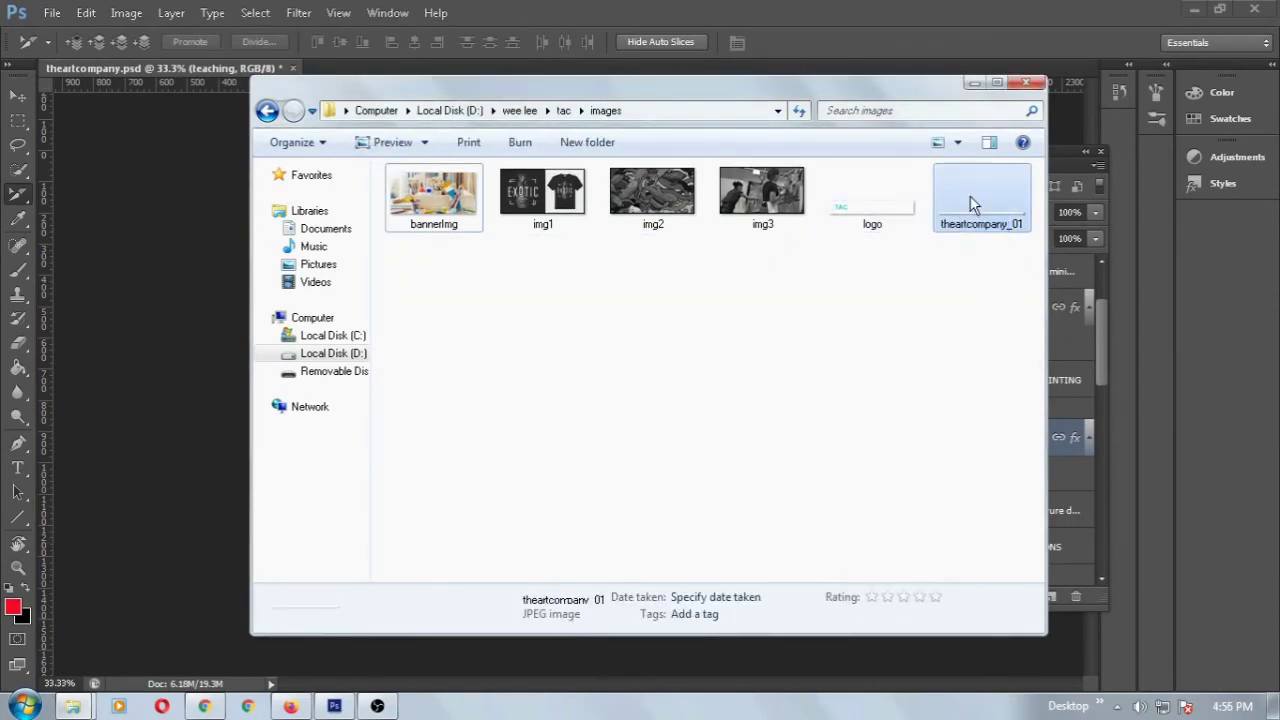
pyautogui.press('Delete')
pyautogui.click(712, 409)
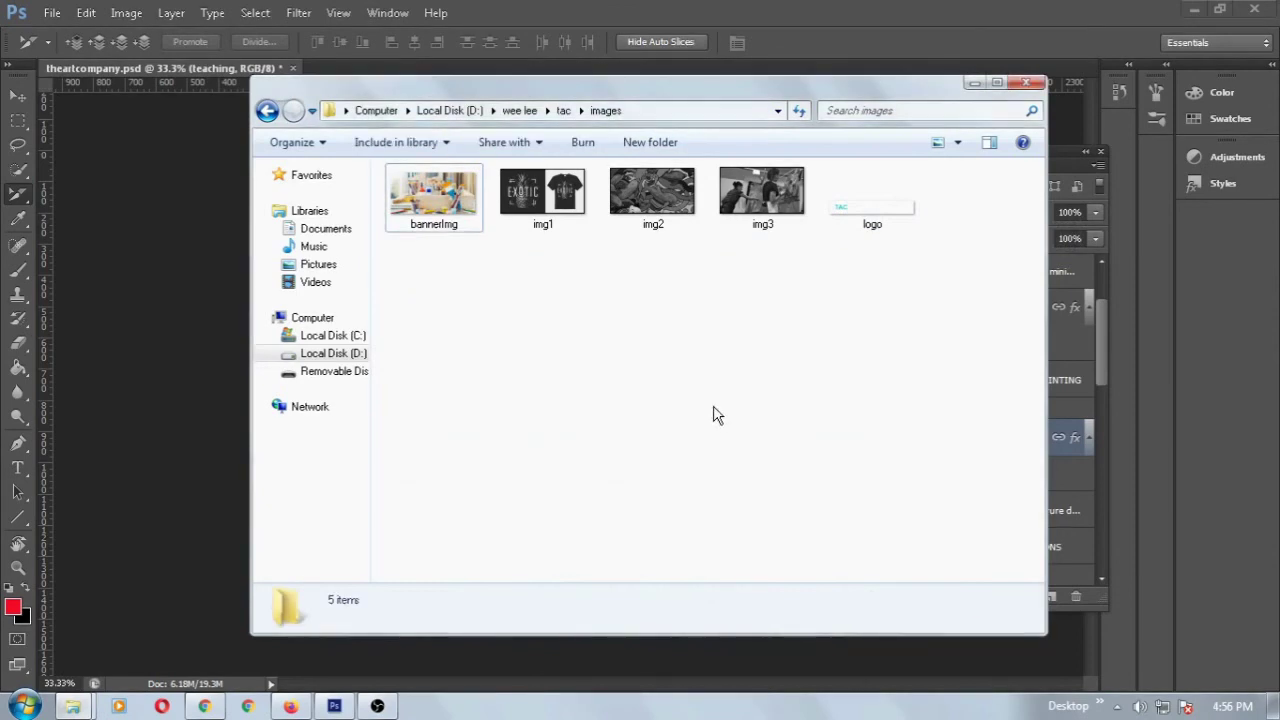
# - Return to the Photoshop mockup and clear all of its slices
pyautogui.click(976, 83)
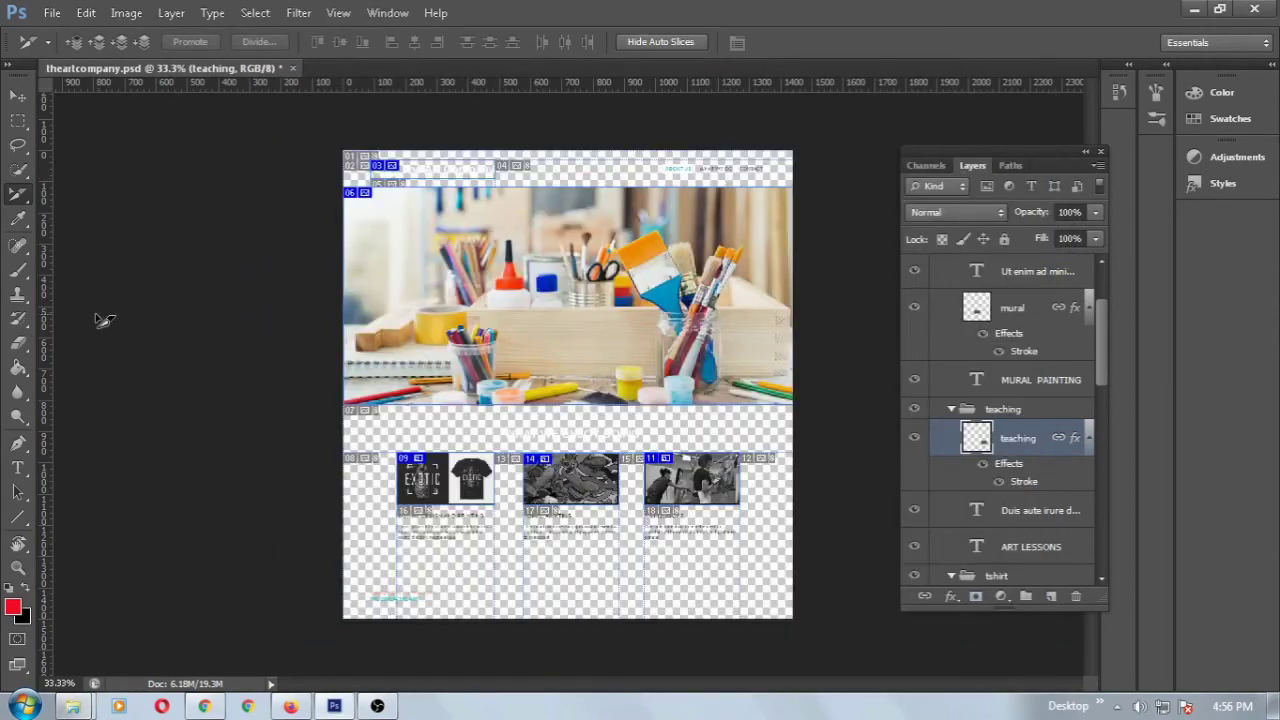
pyautogui.click(337, 14)
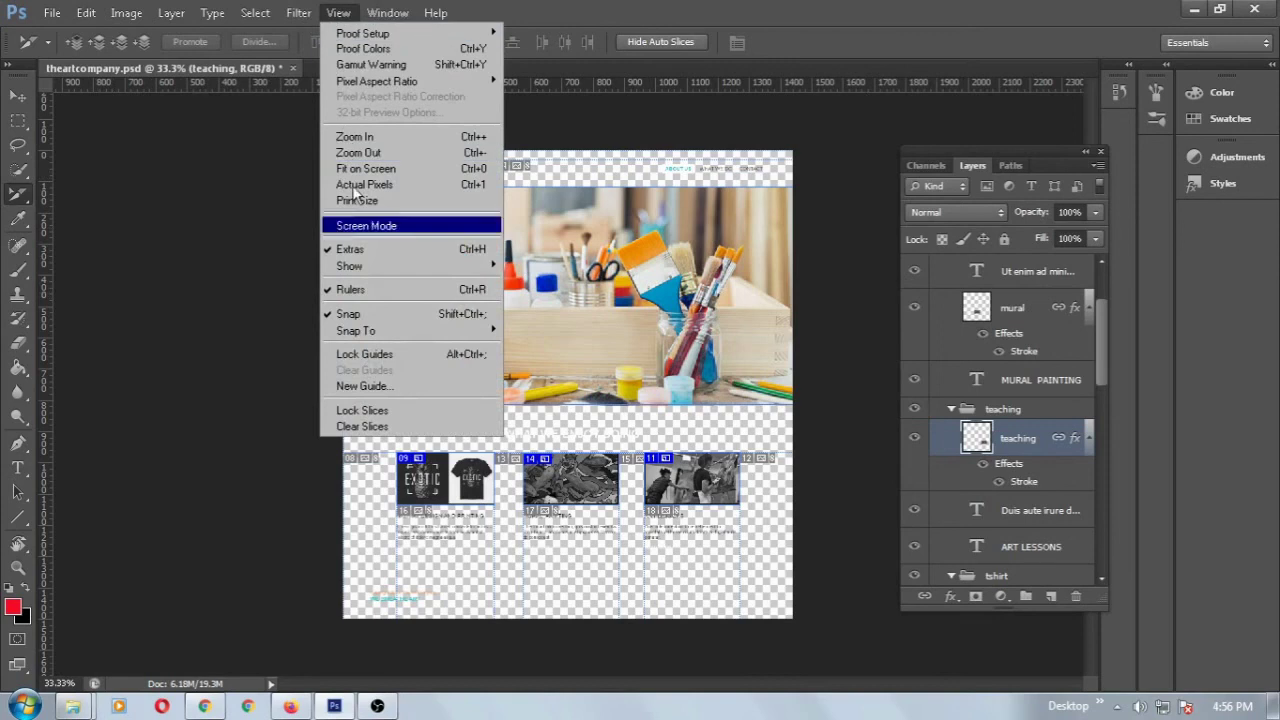
pyautogui.click(380, 426)
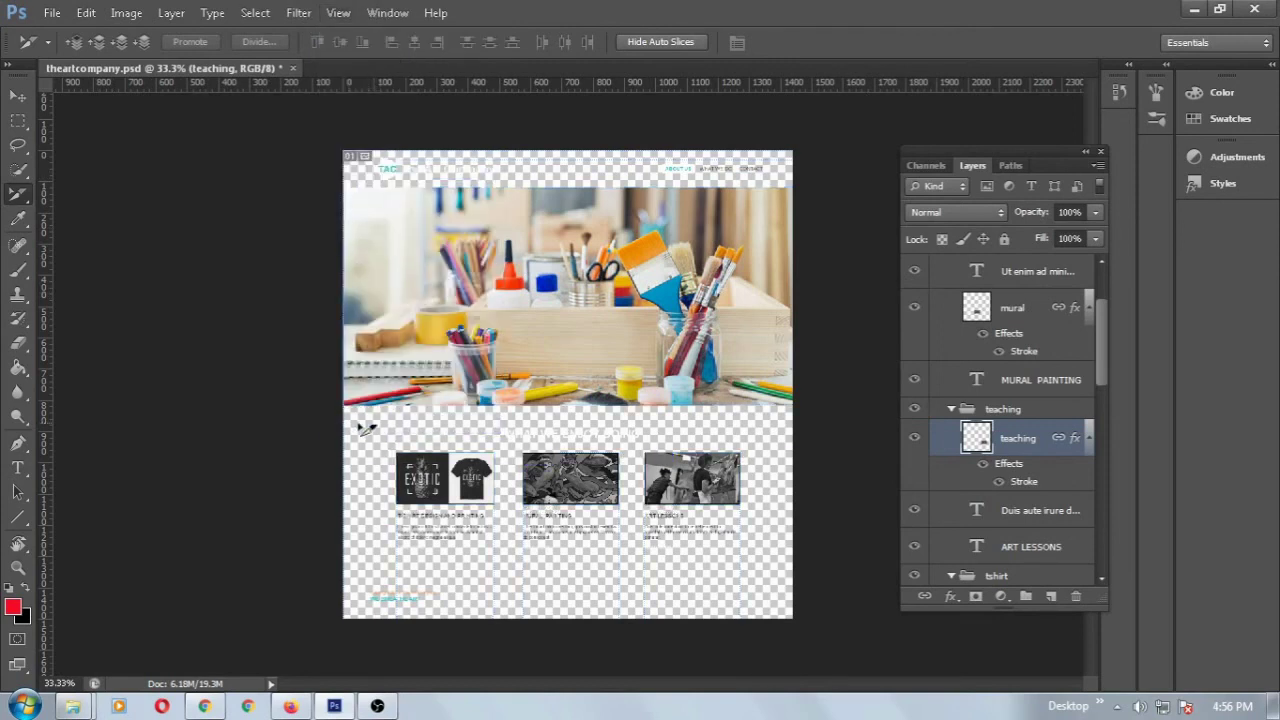
# - Turn the visibility of the header bg layer, the white Layer 0 and the what we do section's orange background back on
pyautogui.moveTo(1102, 361); pyautogui.dragTo(1108, 556)
pyautogui.click(914, 531)
pyautogui.click(914, 567)
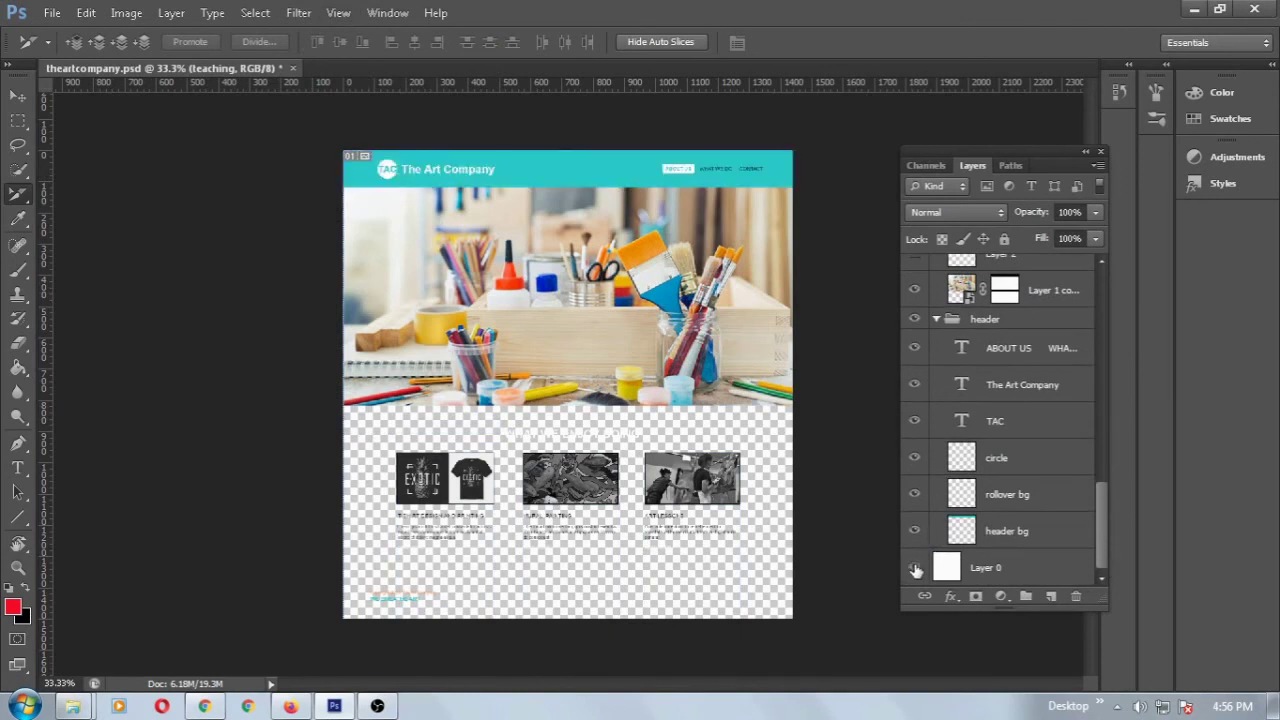
pyautogui.scroll(1, 1106, 548)
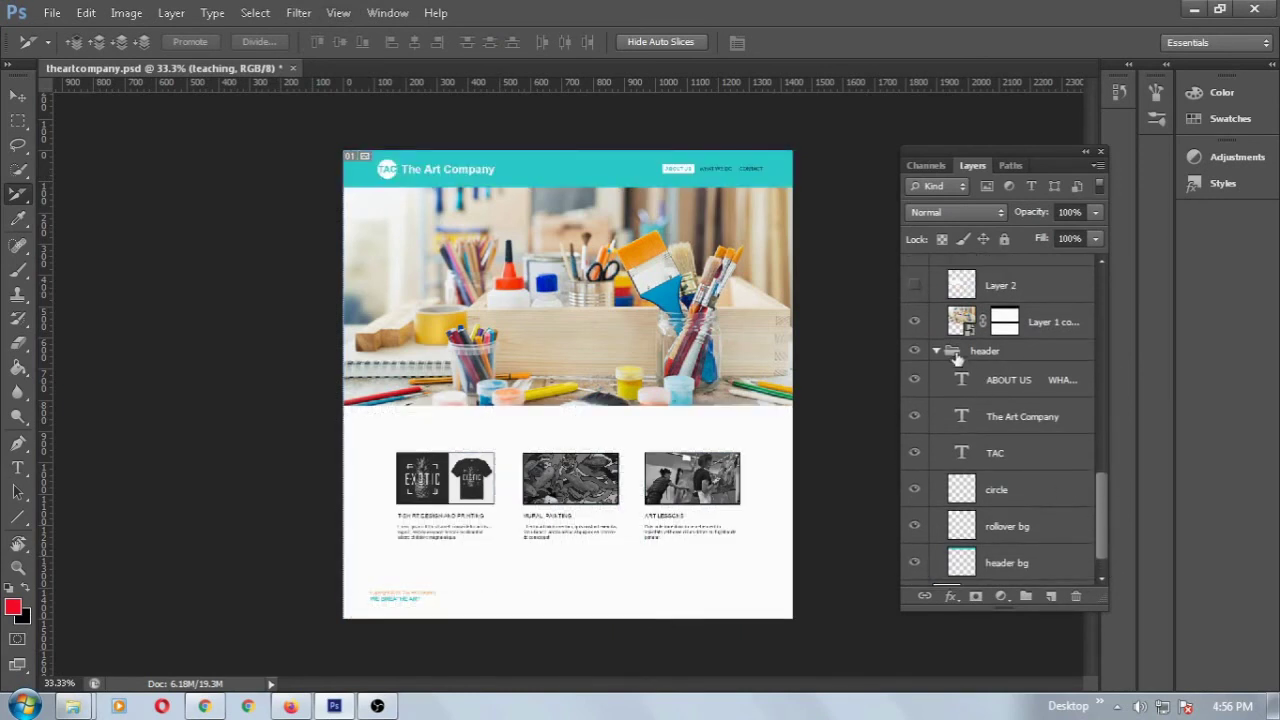
pyautogui.moveTo(1099, 499); pyautogui.dragTo(1129, 288)
pyautogui.click(914, 366)
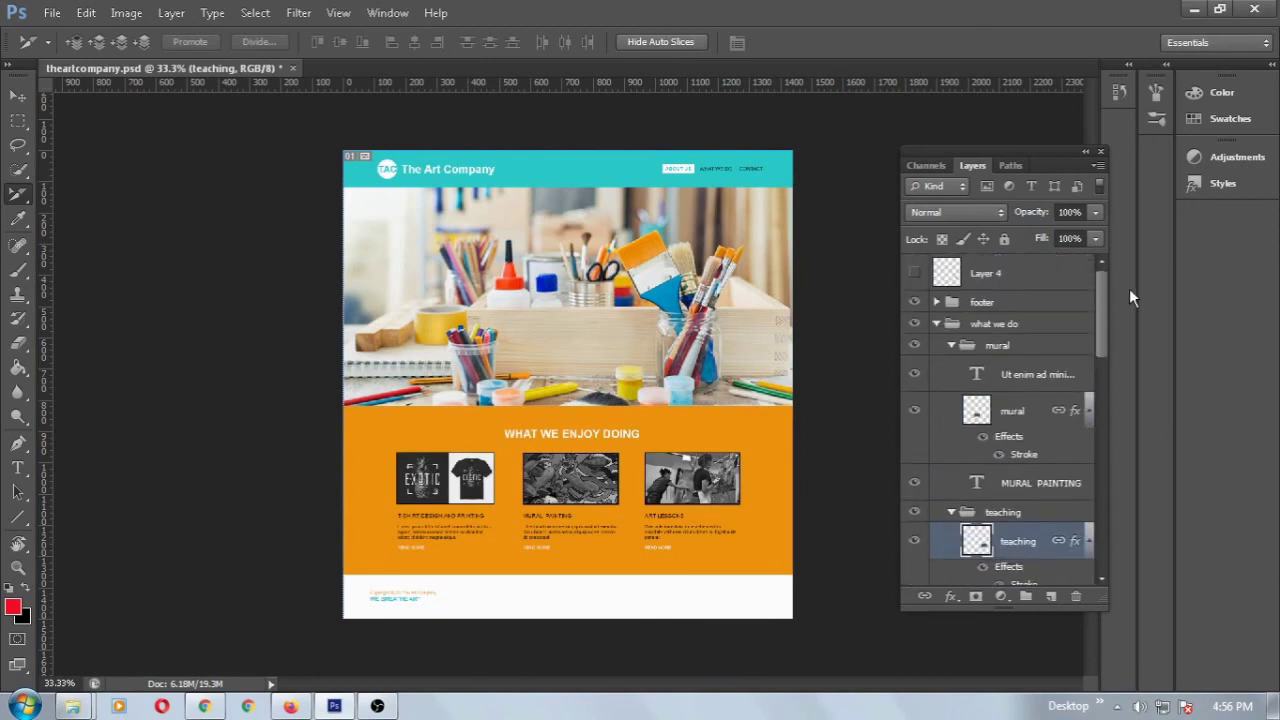
# - Collapse the what we do group and show the banner group's two text layers and Layer 2 again
pyautogui.click(940, 325)
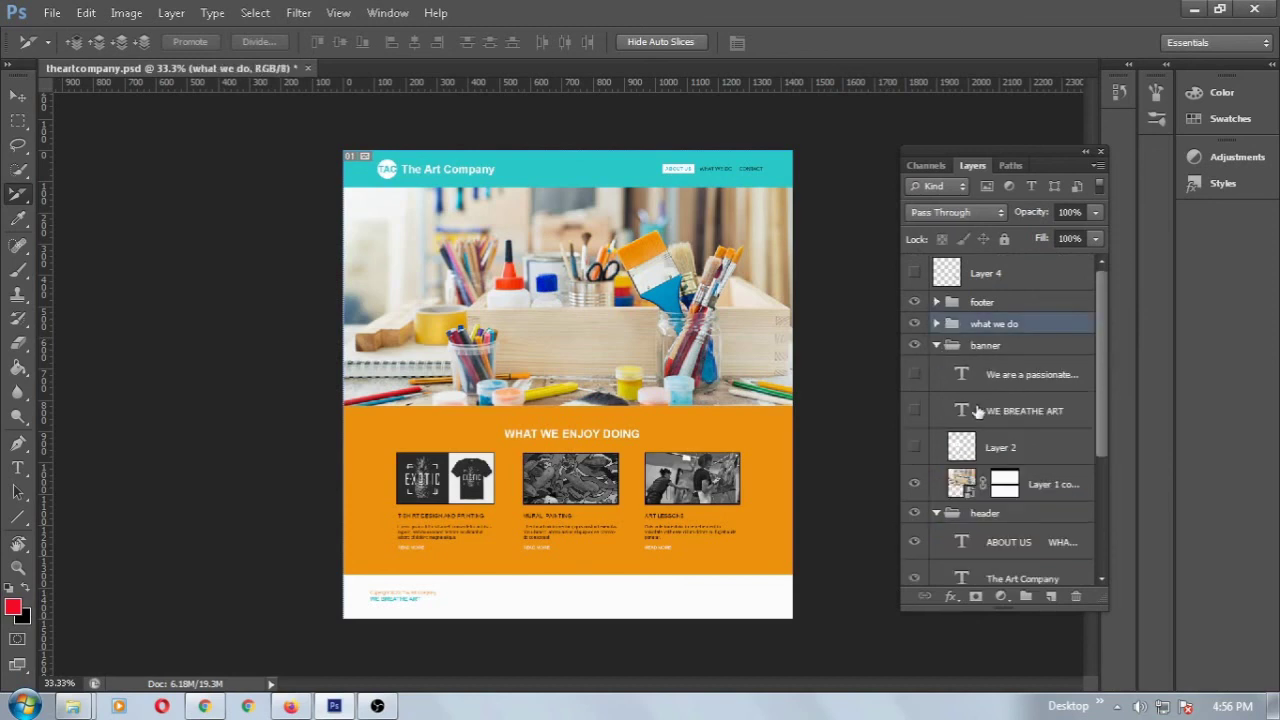
pyautogui.click(915, 410)
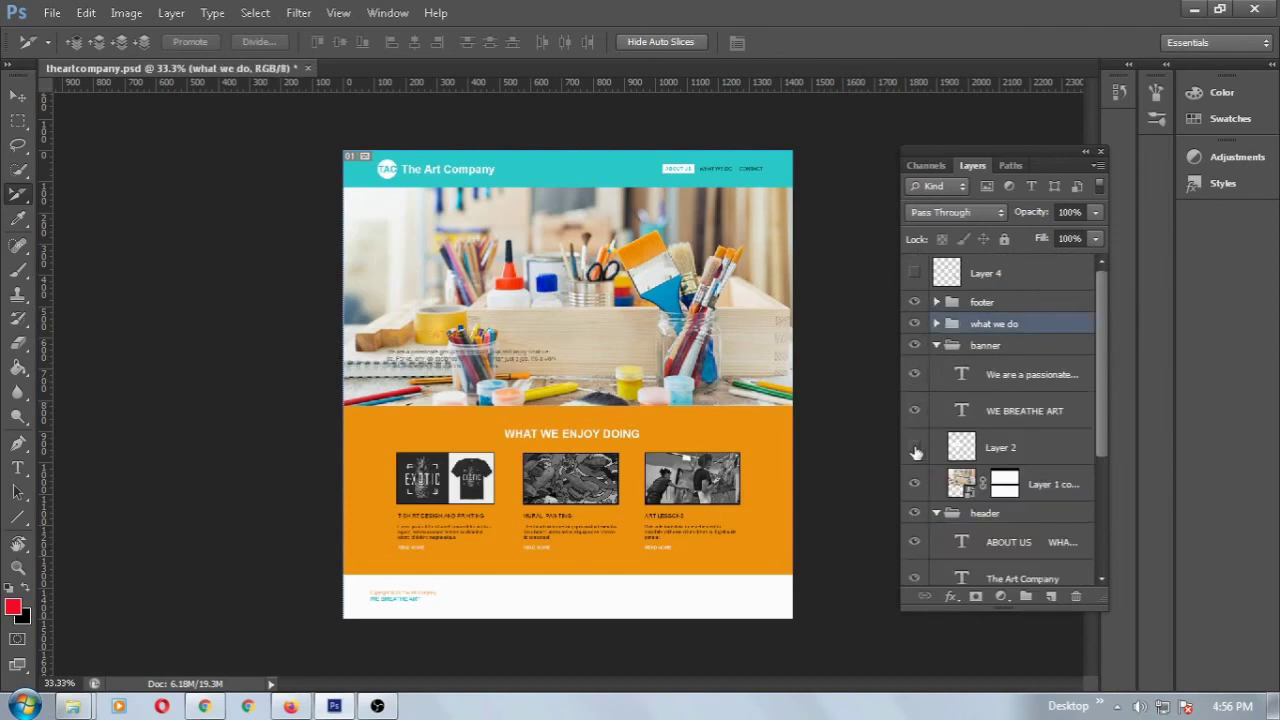
pyautogui.click(915, 449)
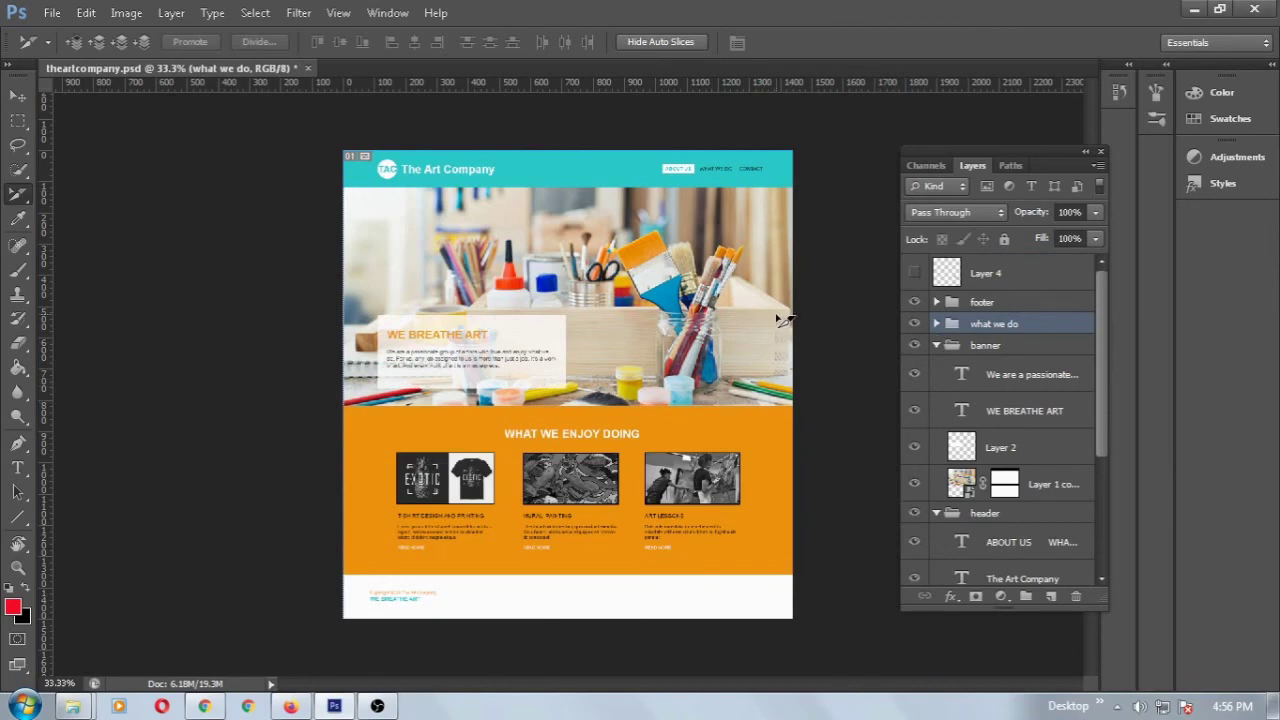